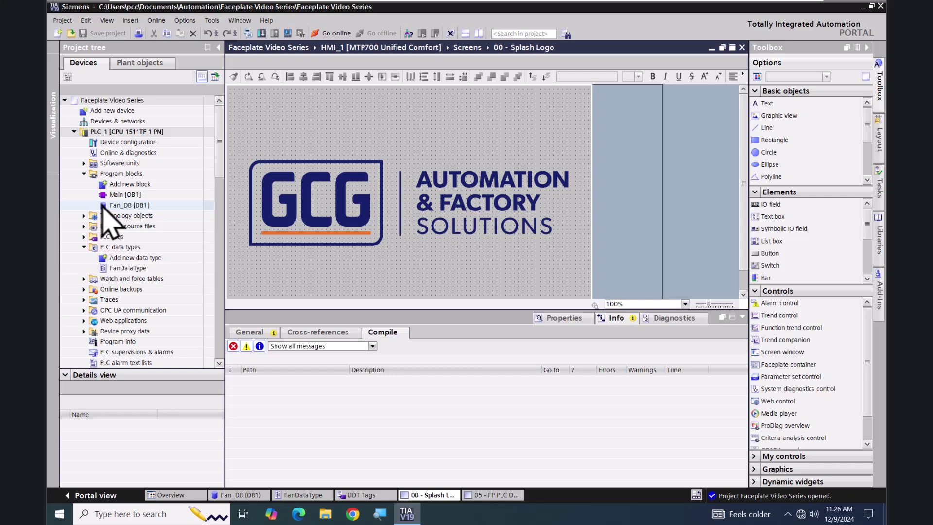
# Examine the Fan1 structure in the Fan_DB data block and the elements of the FanDataType PLC data type
pyautogui.doubleClick(104, 206)
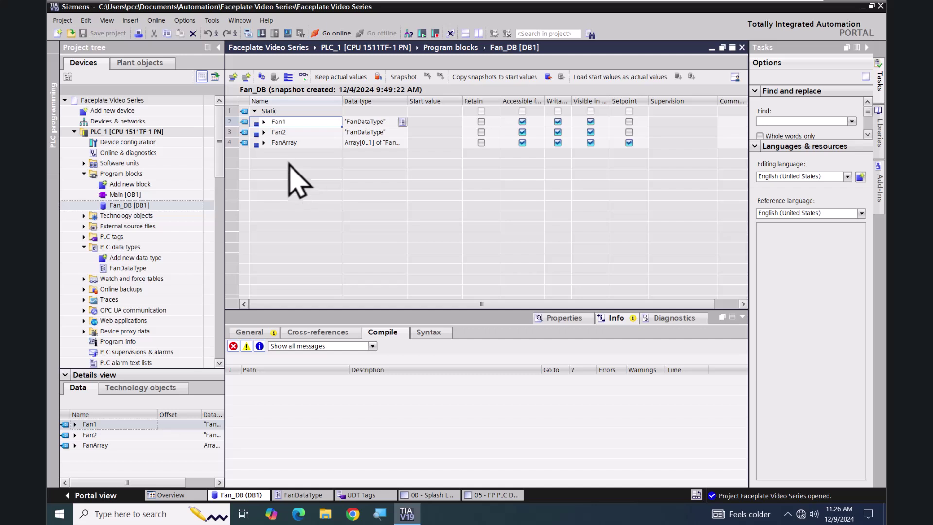
pyautogui.click(264, 122)
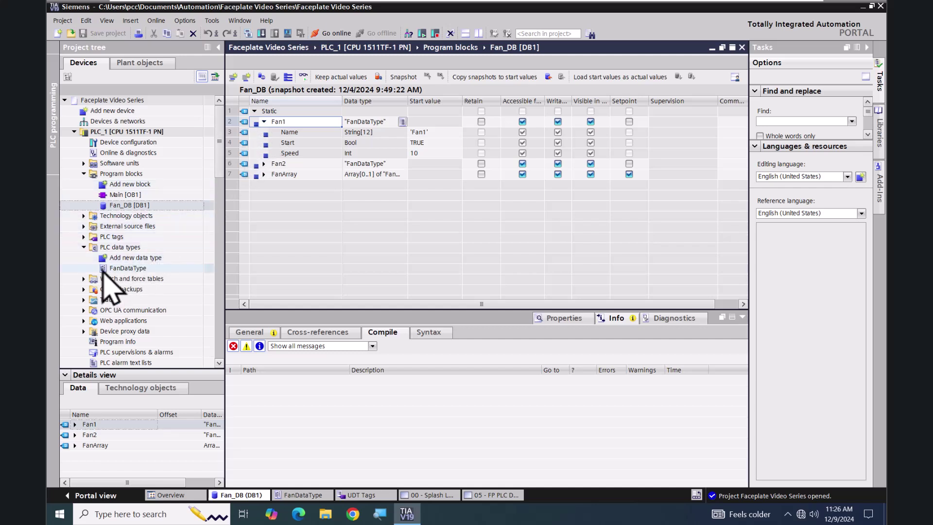
pyautogui.doubleClick(103, 269)
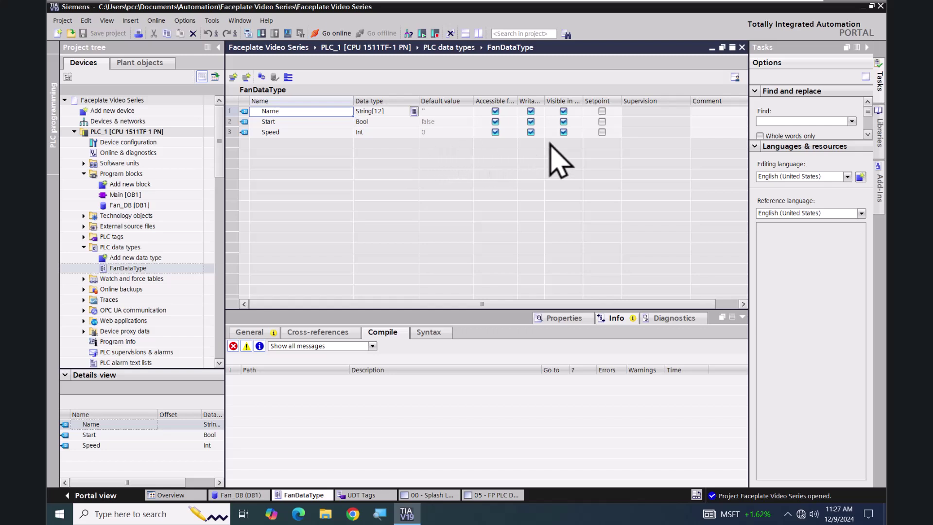
# Add the FanDataType PLC data type to the project library's types under the name FanDataType
pyautogui.click(879, 139)
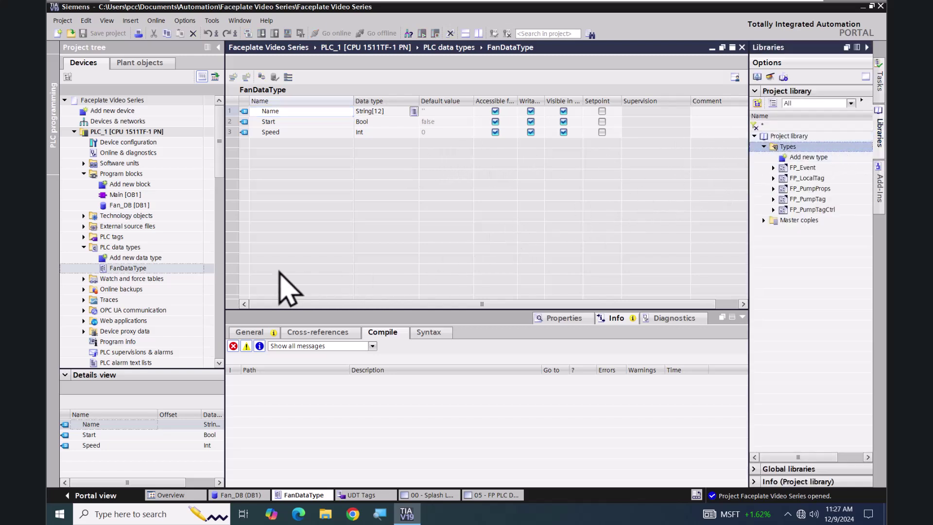
pyautogui.click(103, 271)
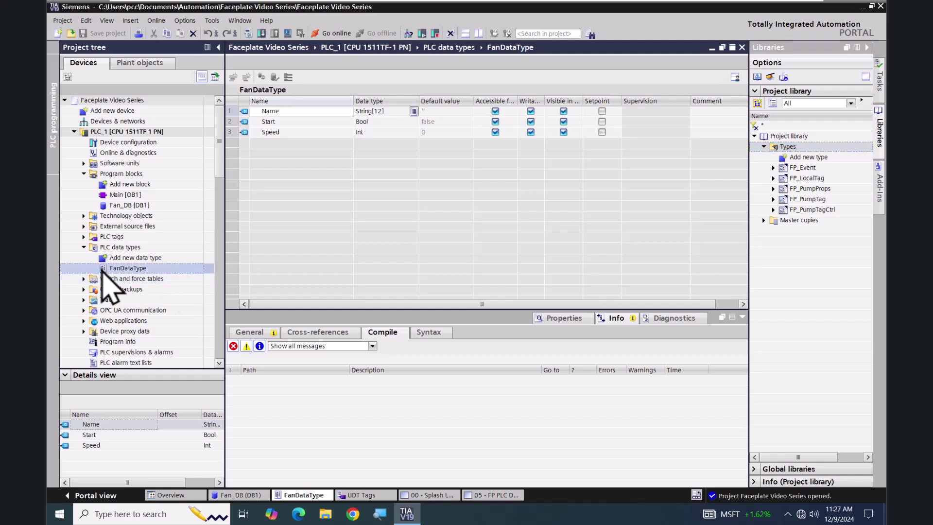
pyautogui.moveTo(102, 270); pyautogui.dragTo(778, 151)
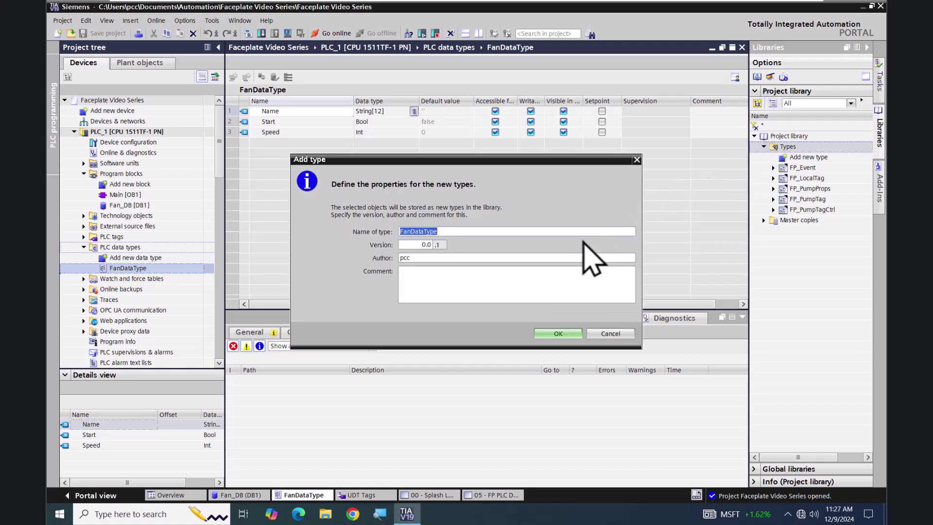
pyautogui.click(565, 334)
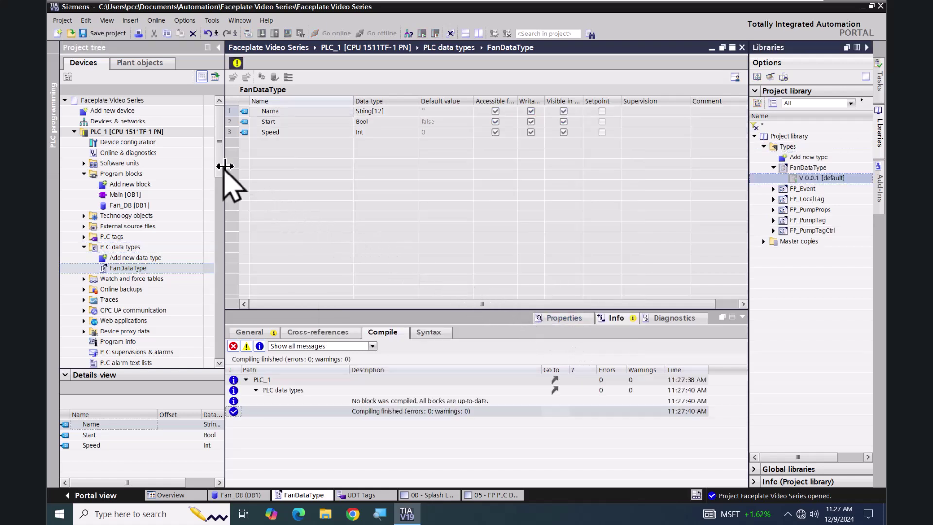
# Add Fan1 and Fan2 from the Fan_DB data block as HMI tags in HMI_1's UDT Tags table
pyautogui.moveTo(223, 166); pyautogui.dragTo(218, 248)
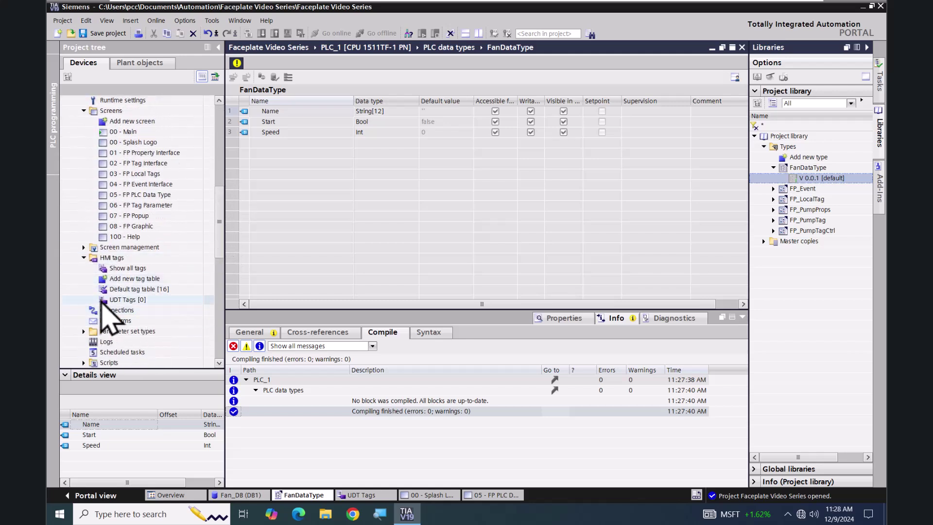
pyautogui.click(103, 301)
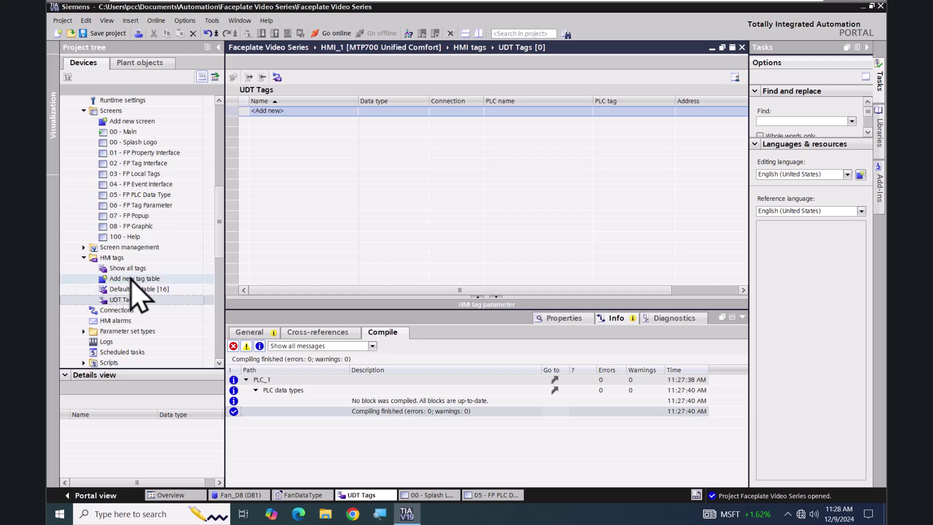
pyautogui.moveTo(223, 229); pyautogui.dragTo(229, 156)
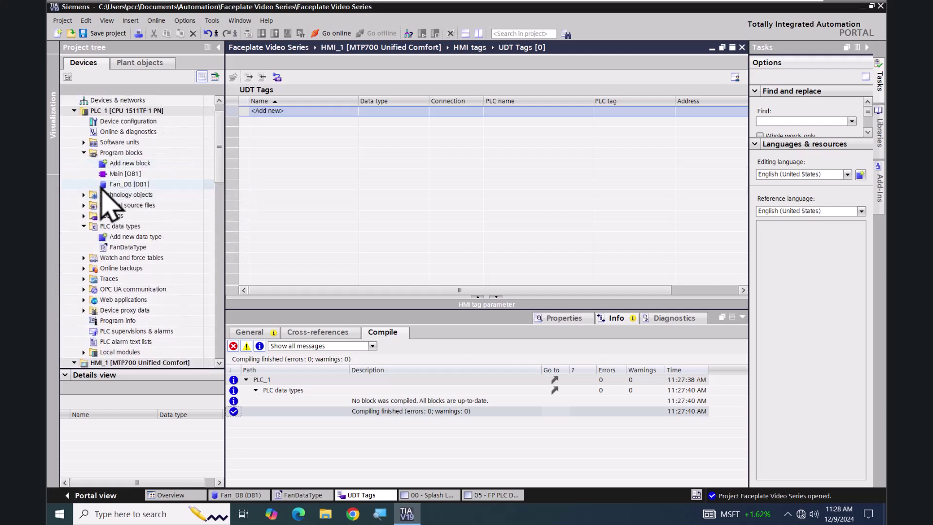
pyautogui.click(99, 185)
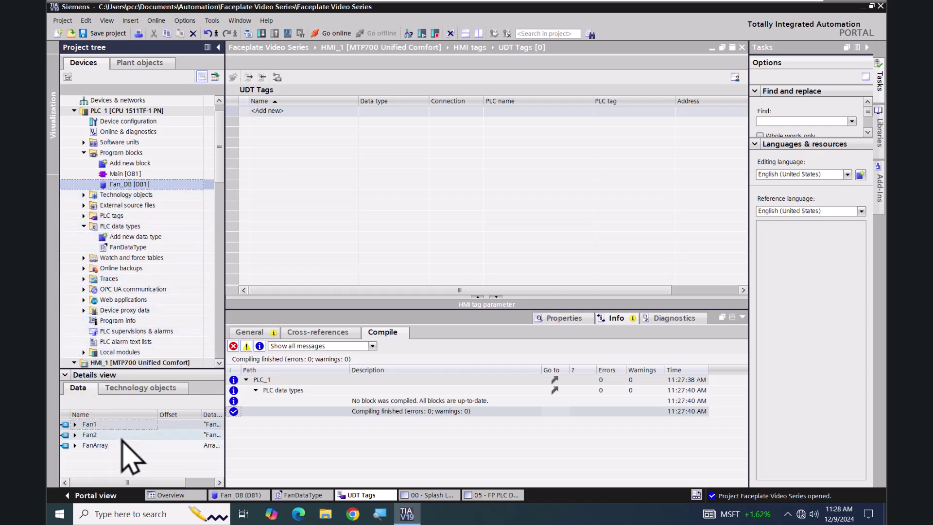
pyautogui.click(65, 426)
pyautogui.moveTo(65, 426); pyautogui.dragTo(297, 111)
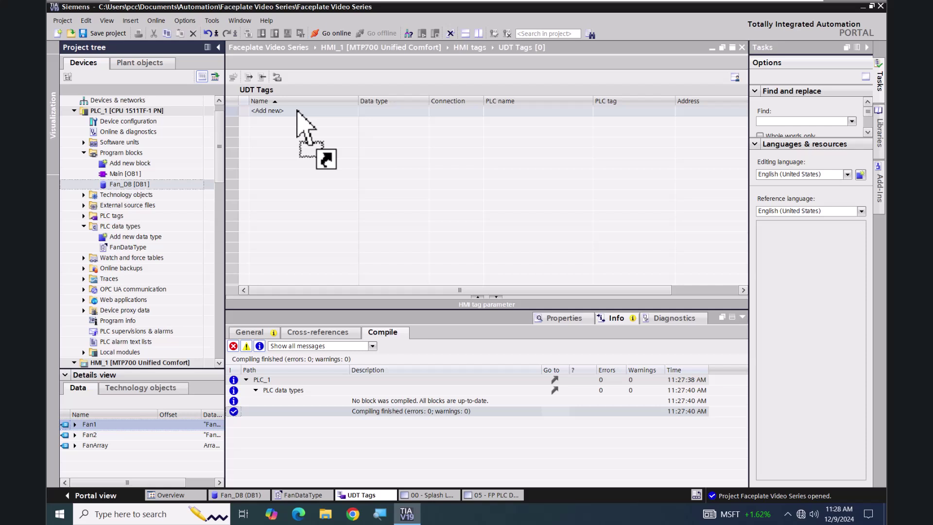
pyautogui.moveTo(297, 111); pyautogui.dragTo(298, 113)
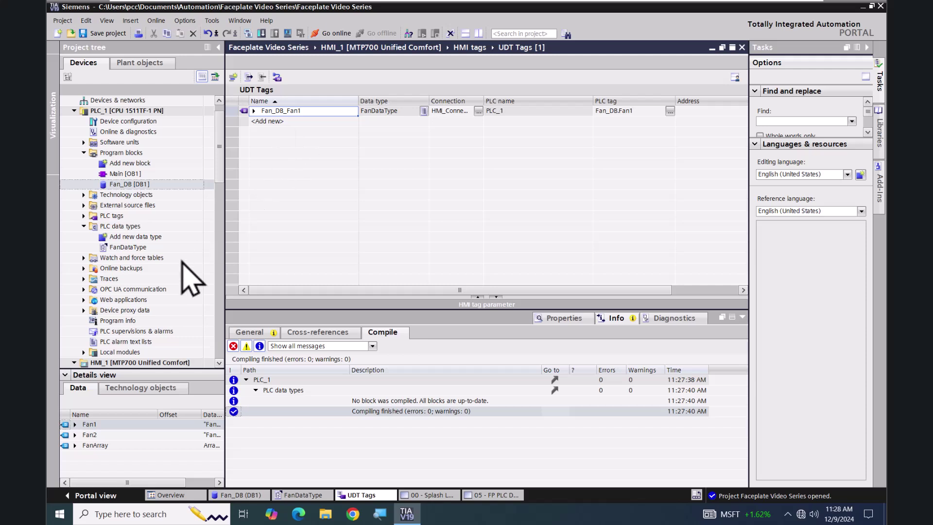
pyautogui.click(65, 436)
pyautogui.moveTo(64, 437); pyautogui.dragTo(307, 121)
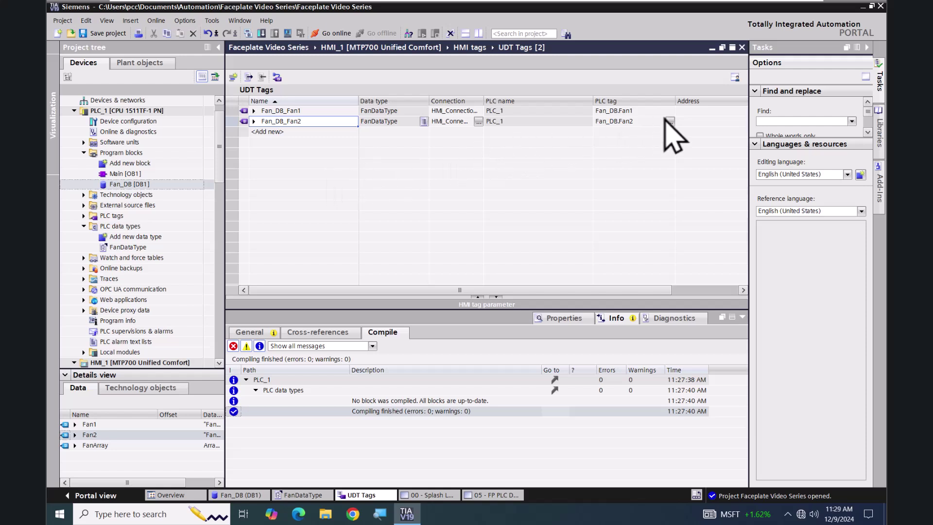
# Create a new faceplate type for Unified panels named FP_PLCDataType in the project library and dismiss the version notice
pyautogui.click(880, 132)
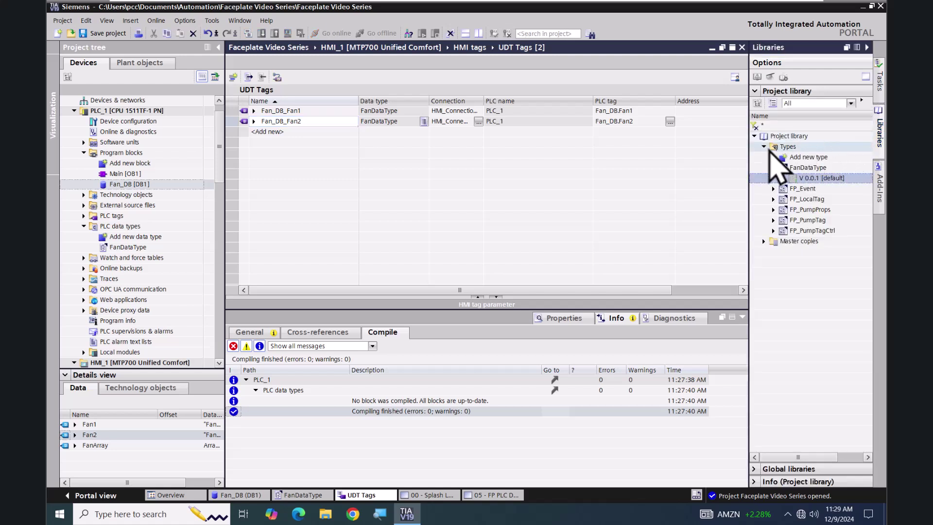
pyautogui.click(771, 149)
pyautogui.rightClick(776, 167)
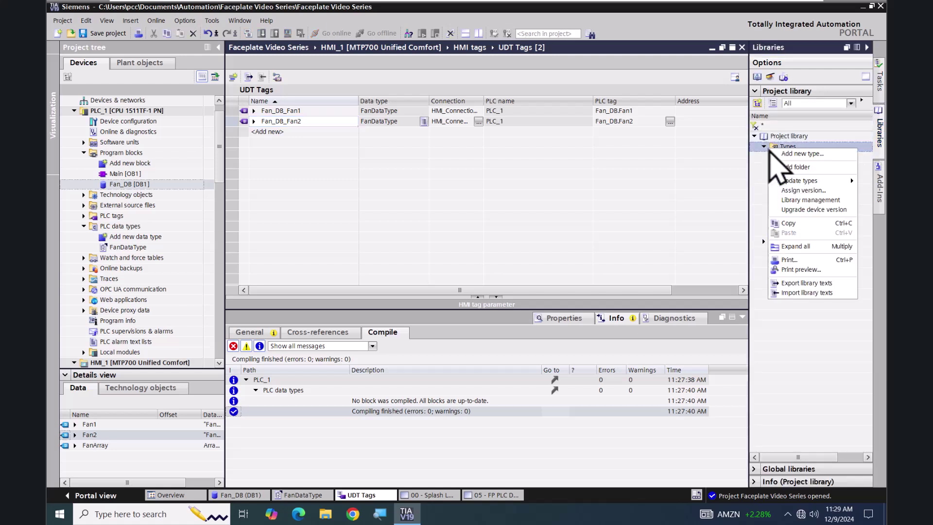
pyautogui.click(773, 154)
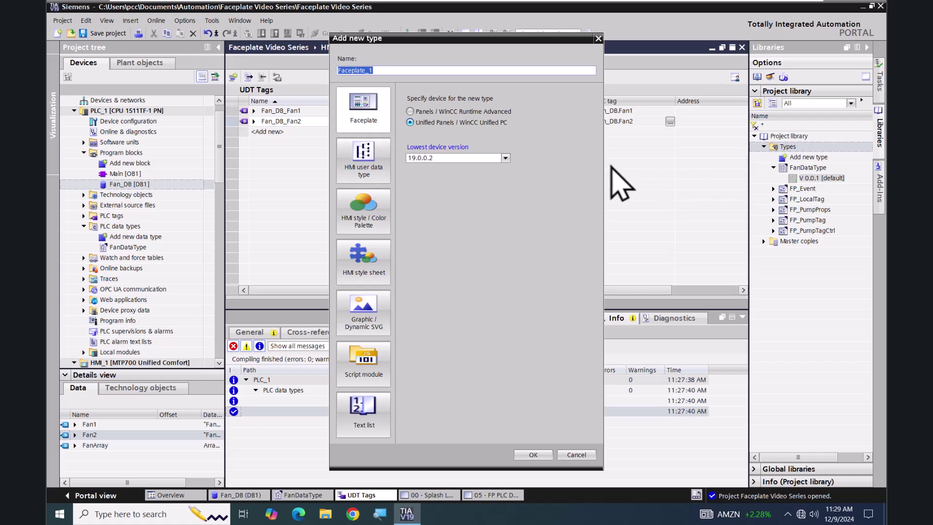
pyautogui.click(362, 119)
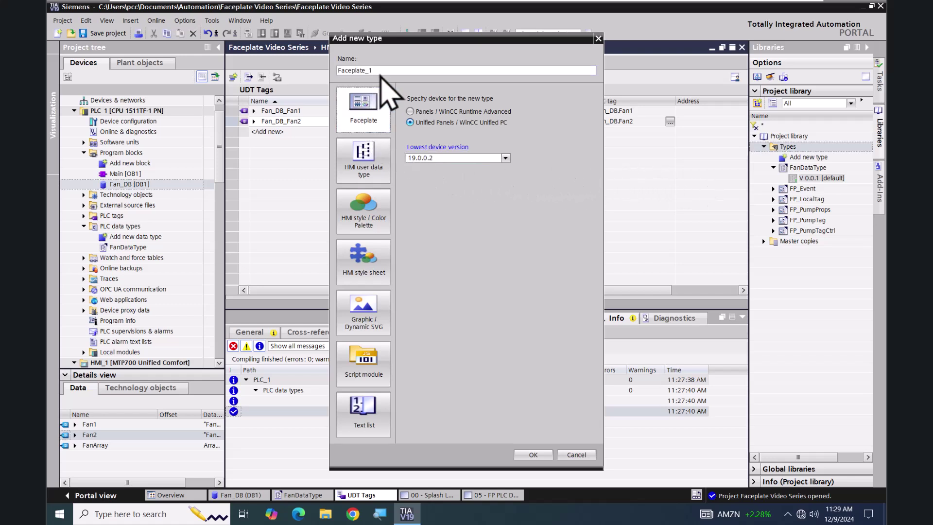
pyautogui.moveTo(381, 70); pyautogui.dragTo(335, 71)
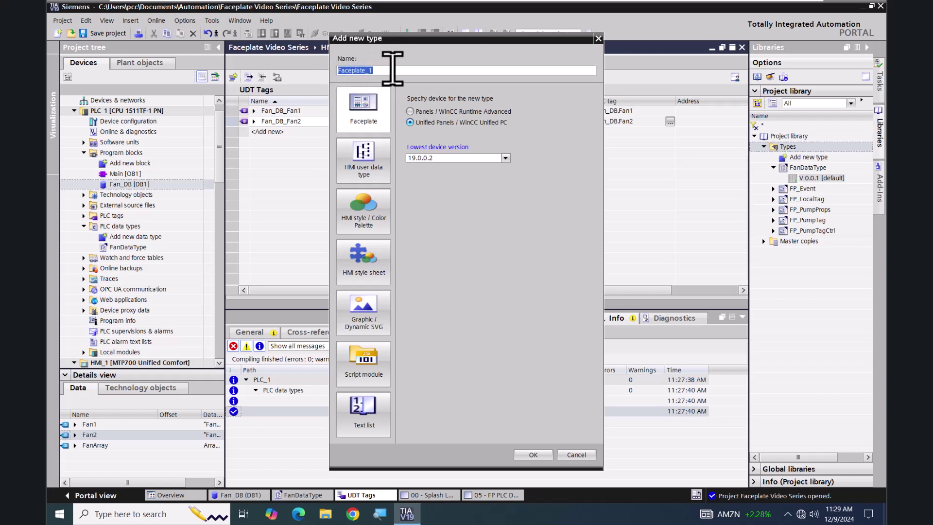
pyautogui.write('FP')
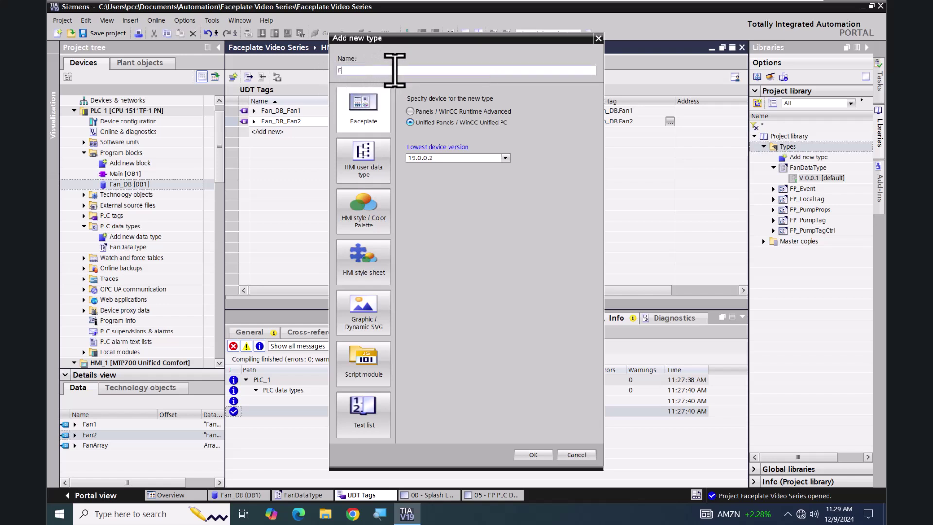
pyautogui.write('_PLCDataType')
pyautogui.click(534, 456)
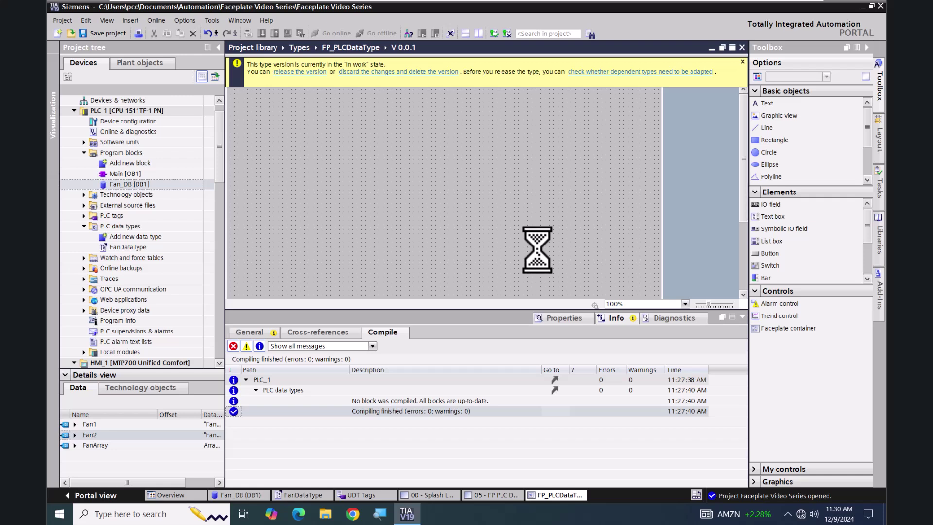
pyautogui.click(743, 63)
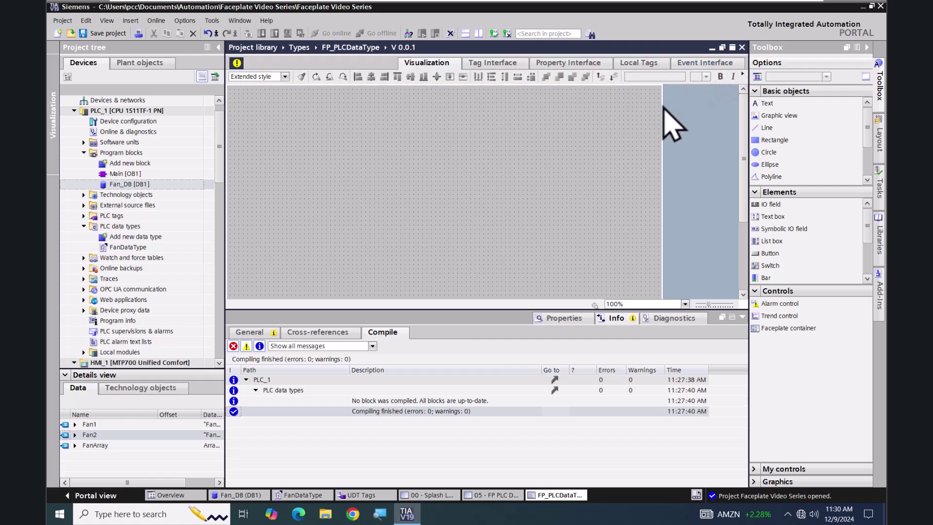
# Set the FP_PLCDataType faceplate's height to 300 and its width to 200
pyautogui.click(559, 321)
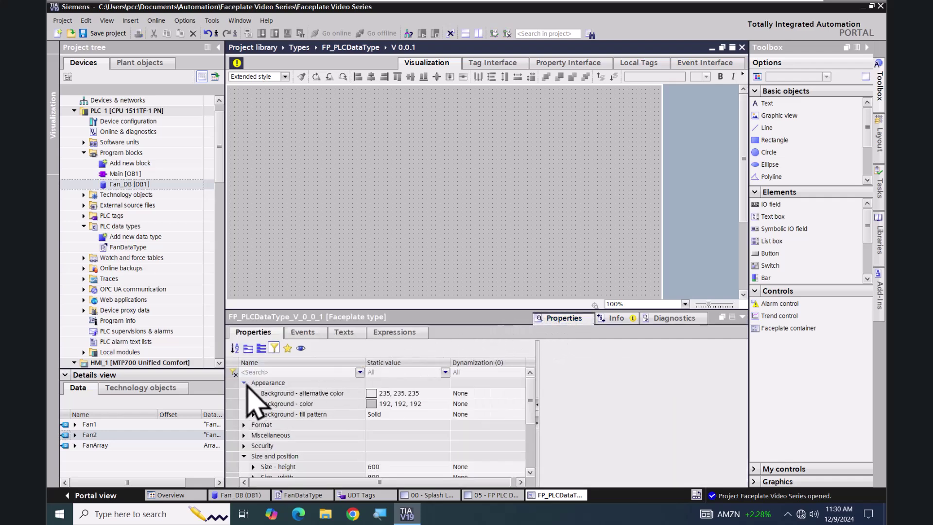
pyautogui.click(244, 383)
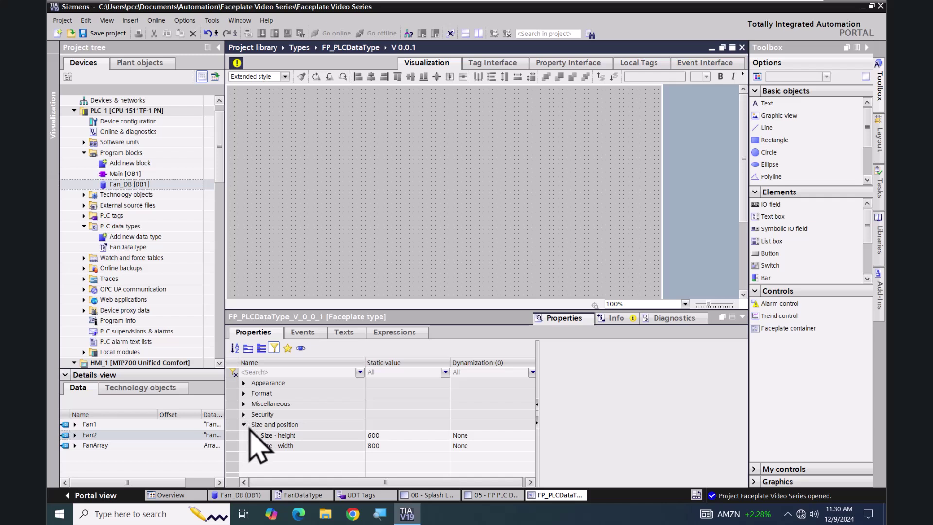
pyautogui.click(387, 435)
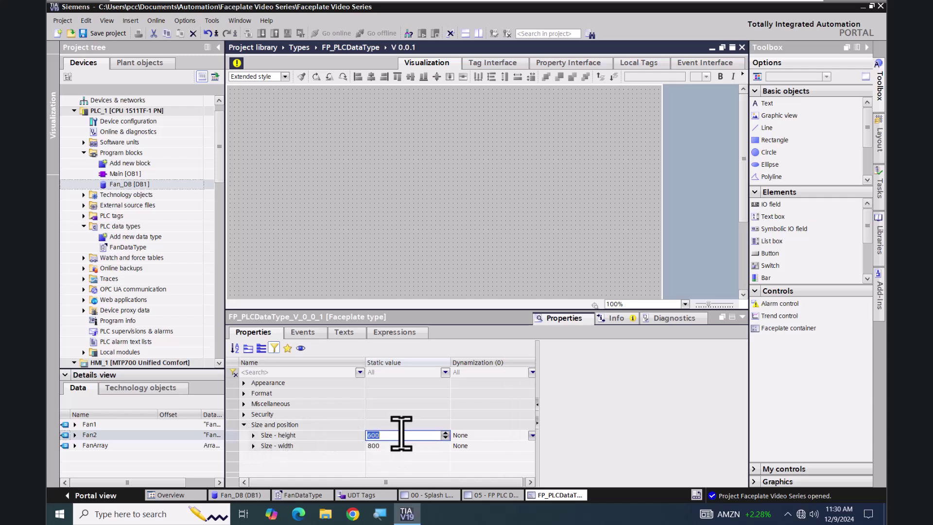
pyautogui.write('300')
pyautogui.press('Return')
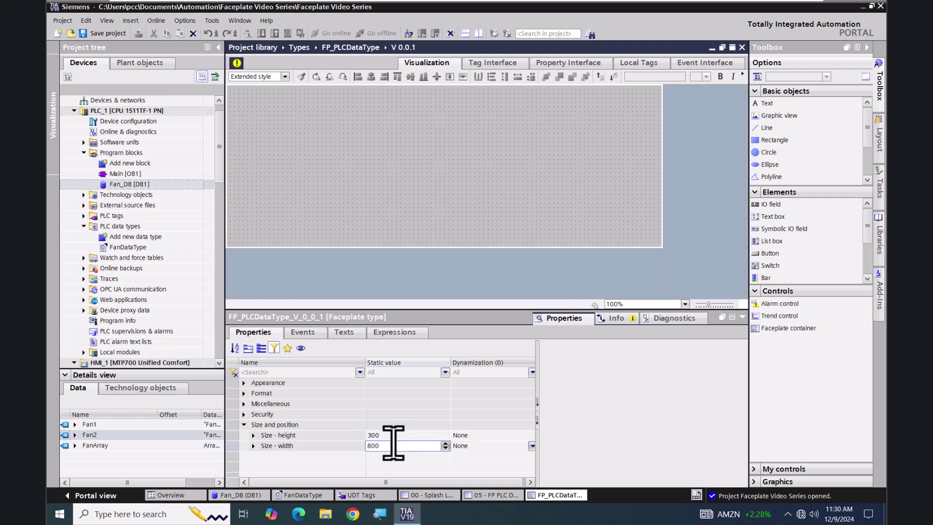
pyautogui.click(392, 446)
pyautogui.write('200')
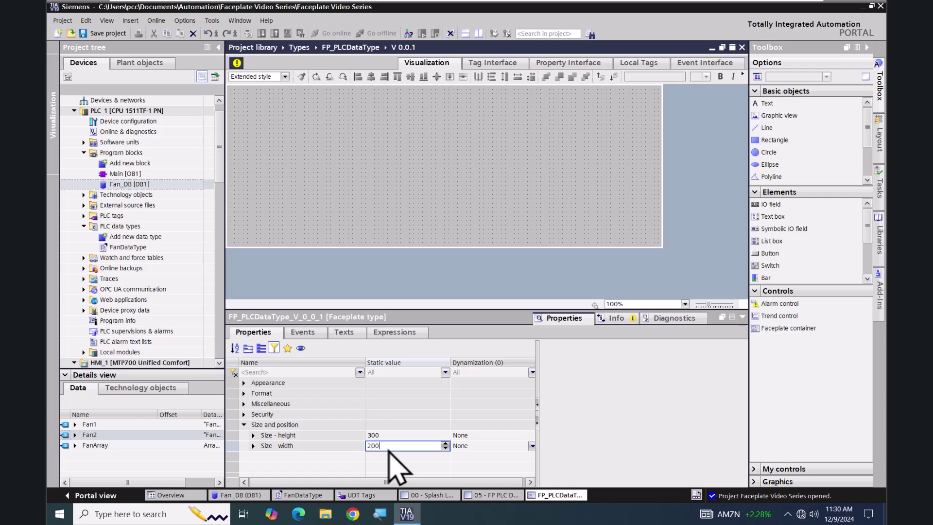
pyautogui.press('Return')
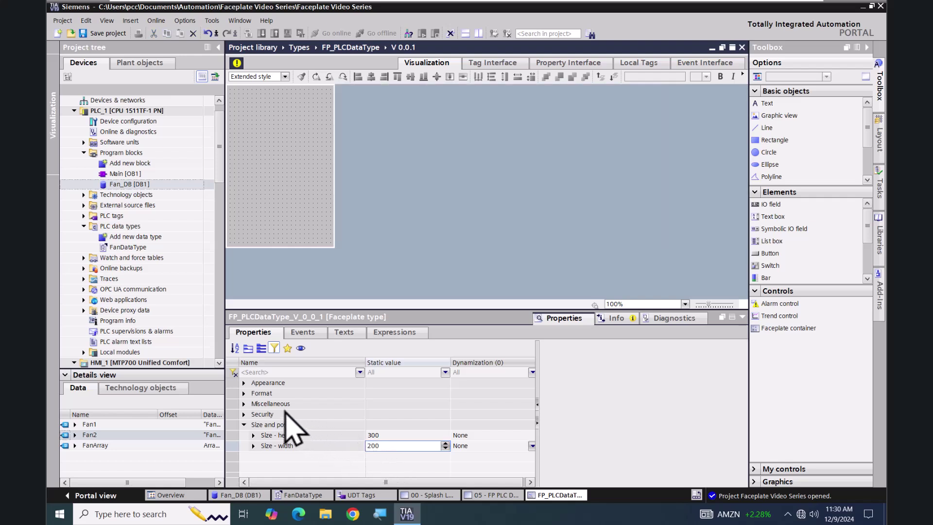
# Set the faceplate's background color to light green (204, 255, 204)
pyautogui.click(244, 383)
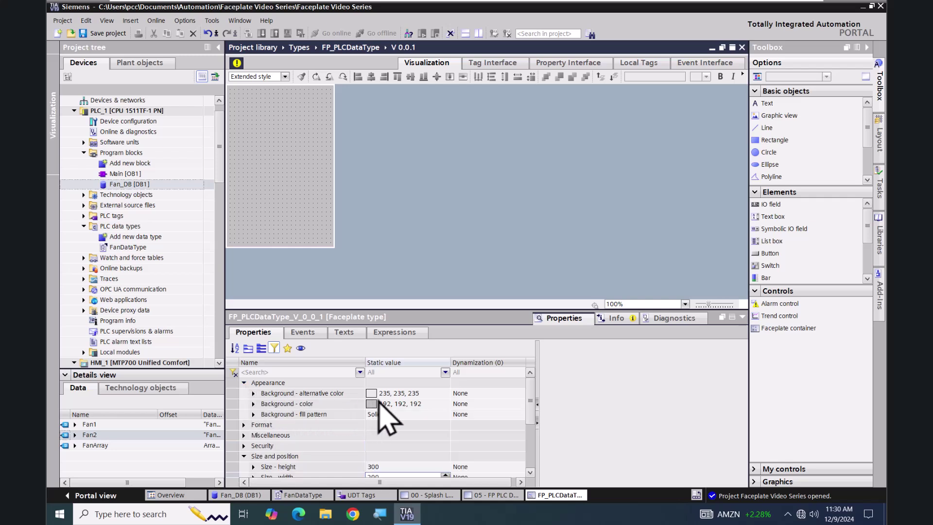
pyautogui.click(427, 405)
pyautogui.click(445, 404)
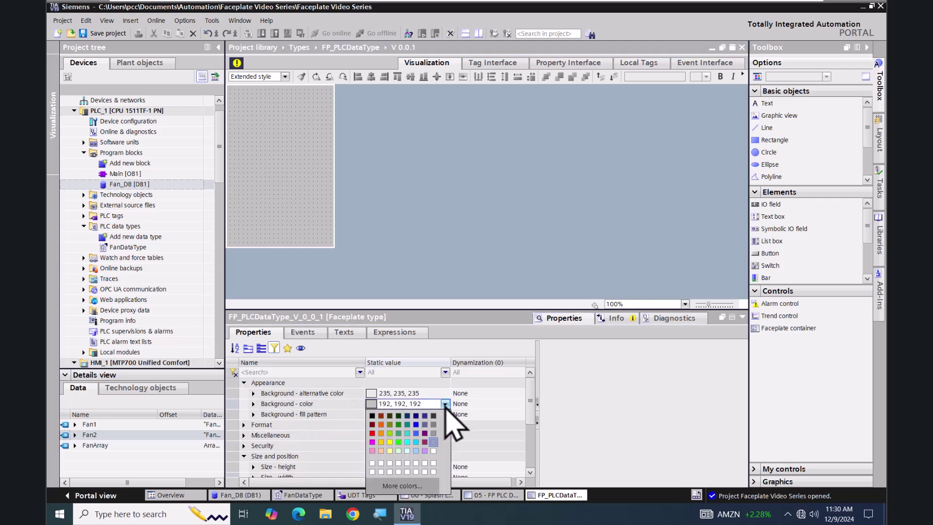
pyautogui.click(398, 451)
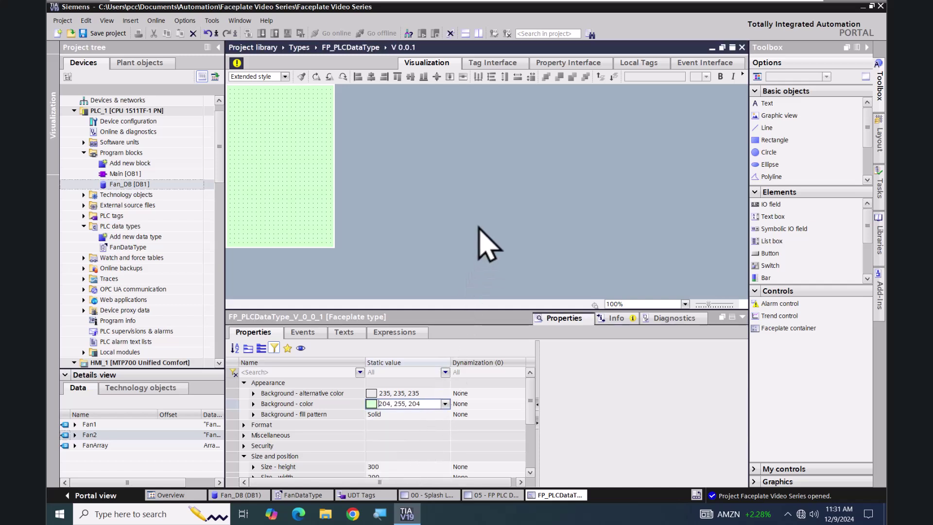
# Add an interface tag named Fan to the FP_PLCDataType faceplate and set its data type to PLCUDT
pyautogui.click(518, 64)
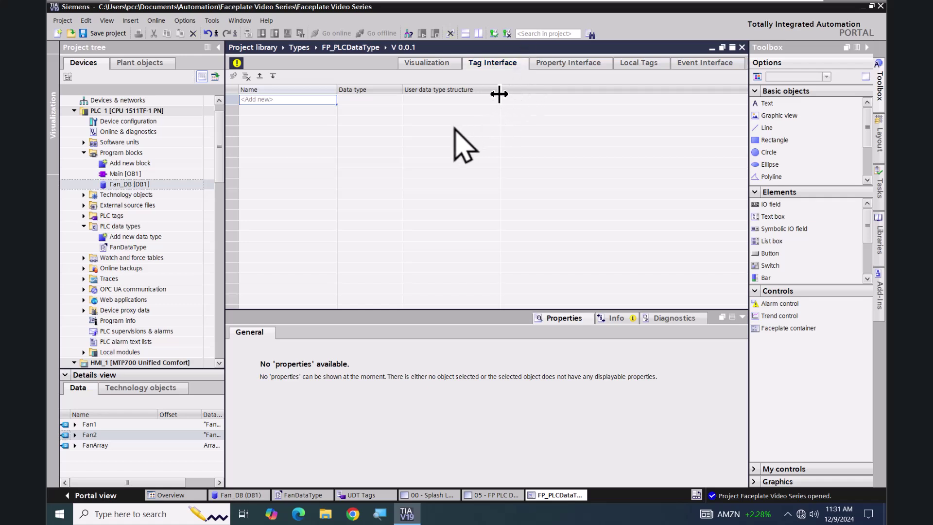
pyautogui.doubleClick(285, 99)
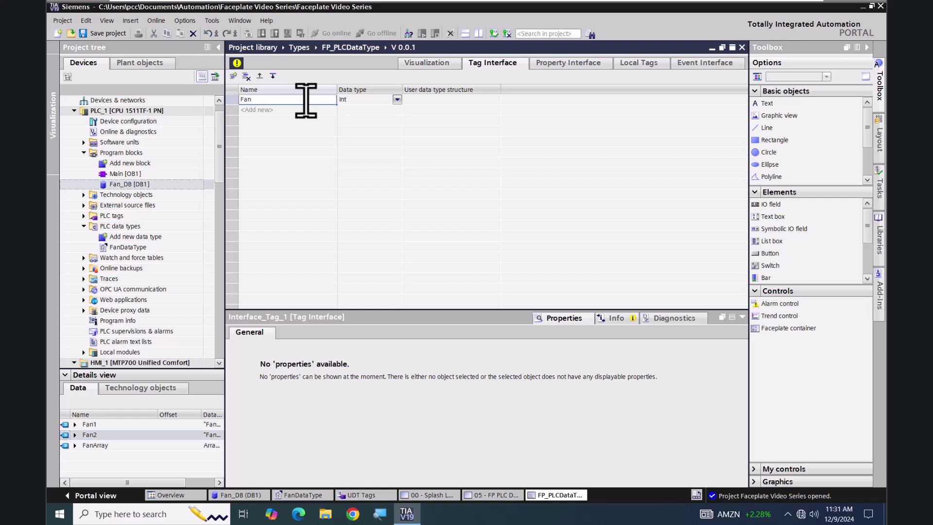
pyautogui.press('Return')
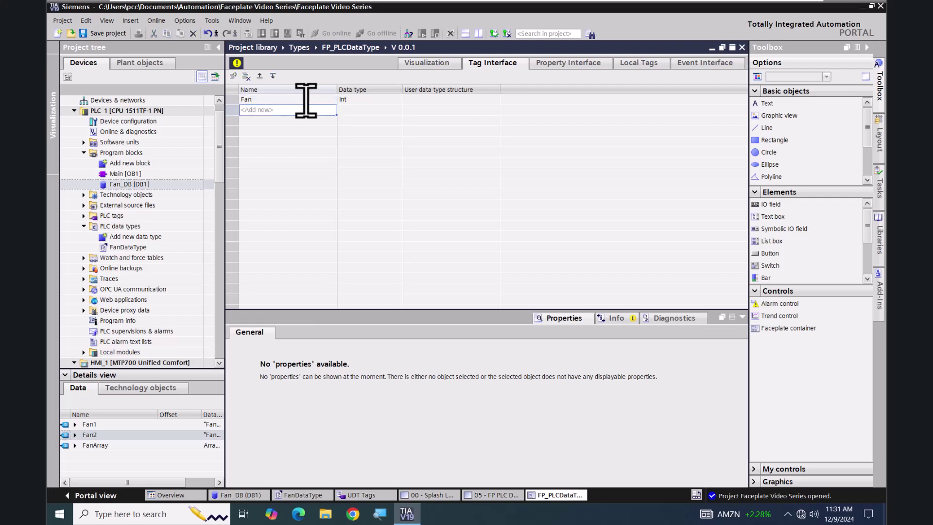
pyautogui.click(352, 99)
pyautogui.click(397, 100)
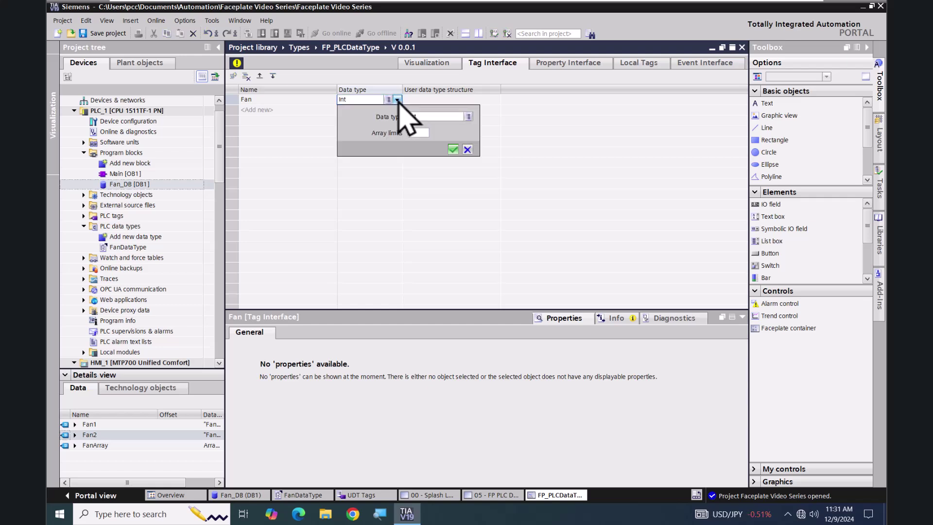
pyautogui.click(468, 117)
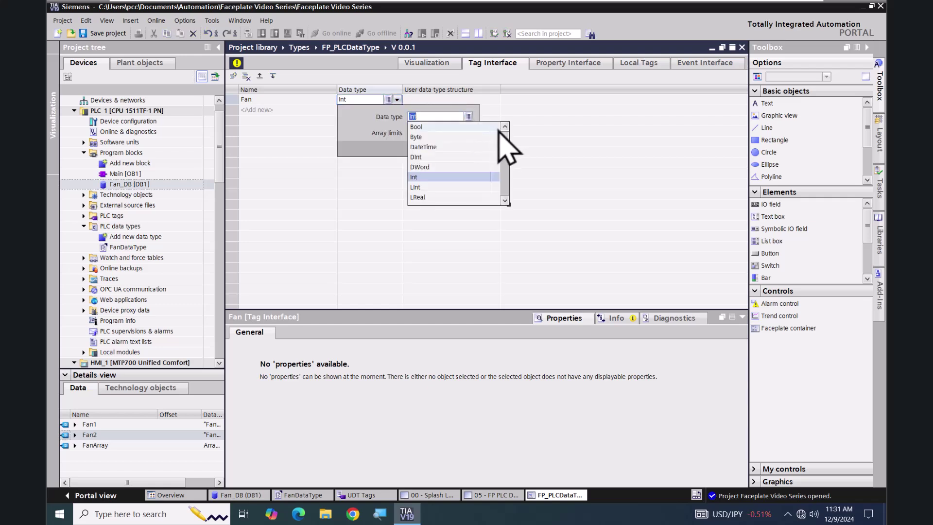
pyautogui.scroll(-3, 515, 165)
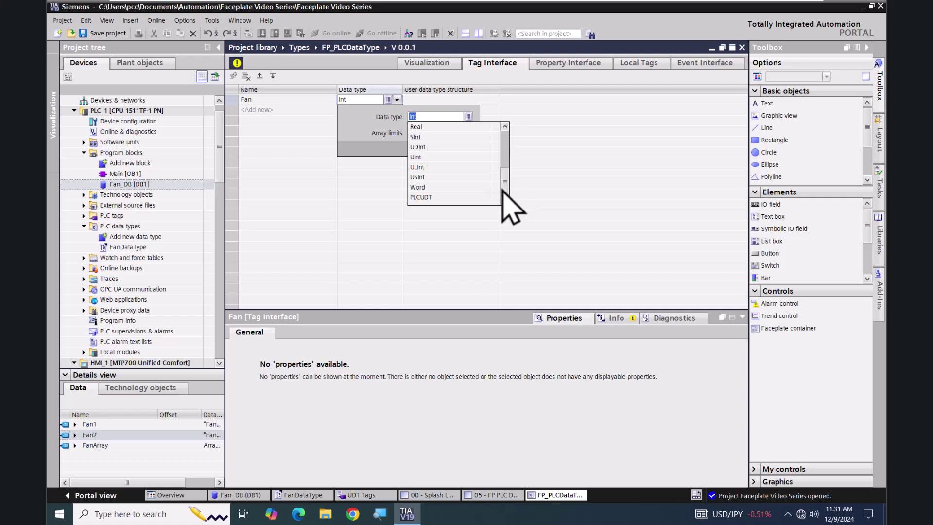
pyautogui.click(432, 199)
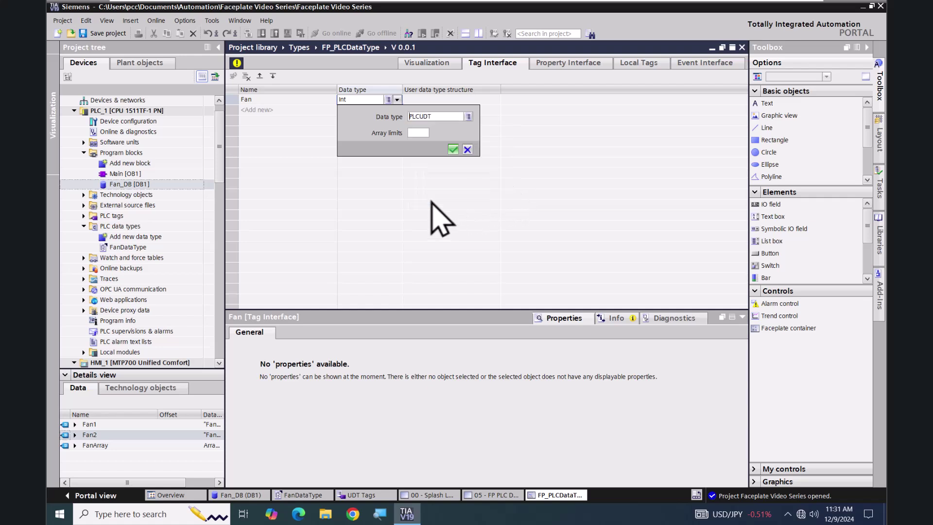
pyautogui.click(454, 150)
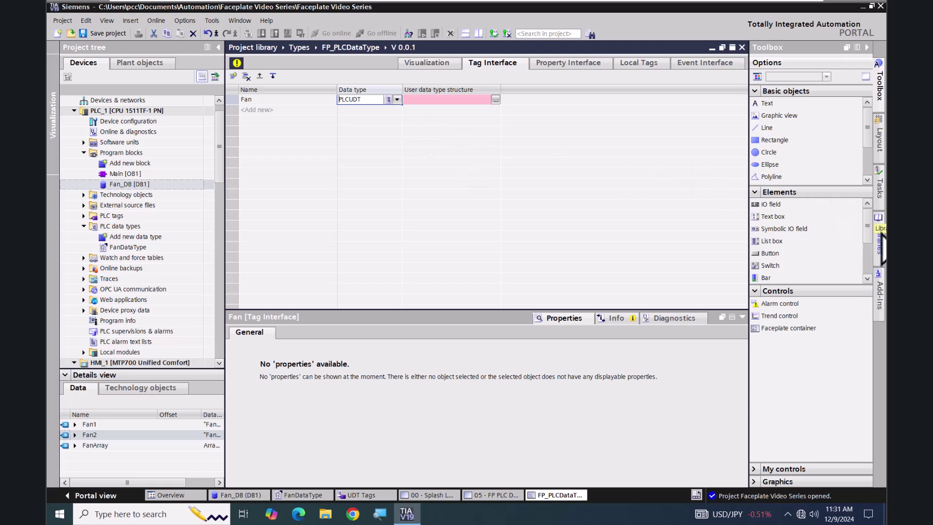
# Assign version V 0.0.1 of FanDataType from the project library as the Fan interface tag's user data type structure
pyautogui.click(880, 241)
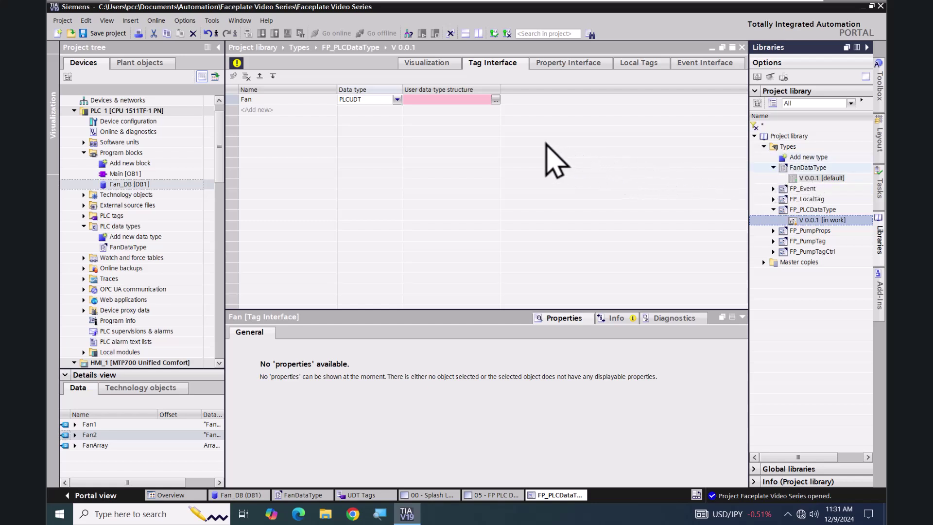
pyautogui.click(496, 100)
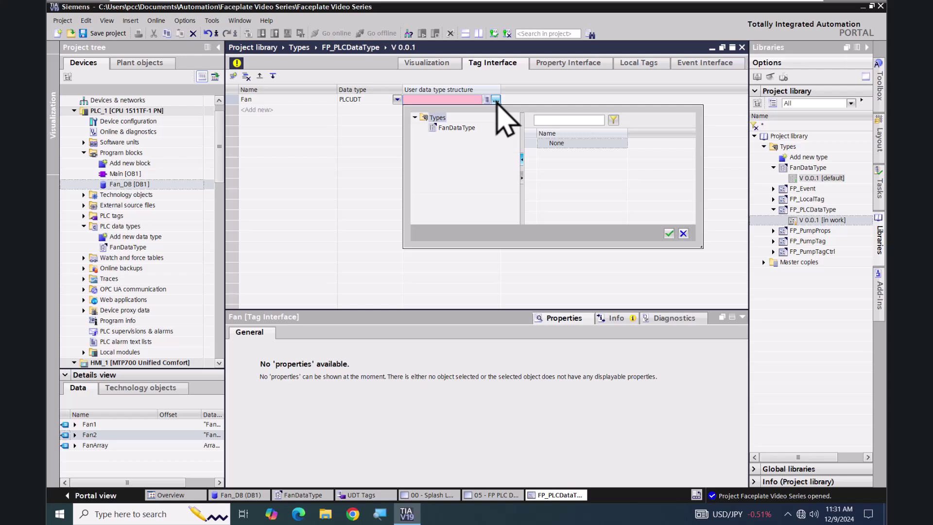
pyautogui.click(459, 128)
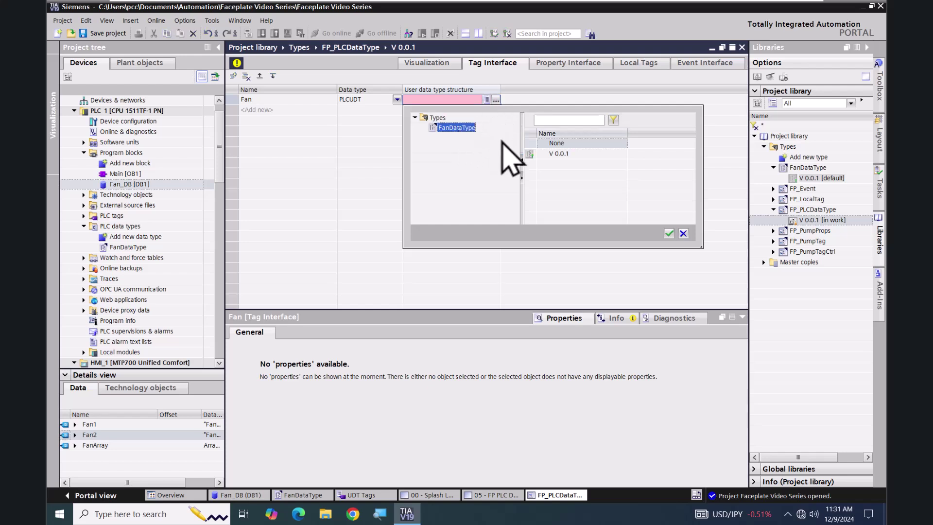
pyautogui.click(559, 154)
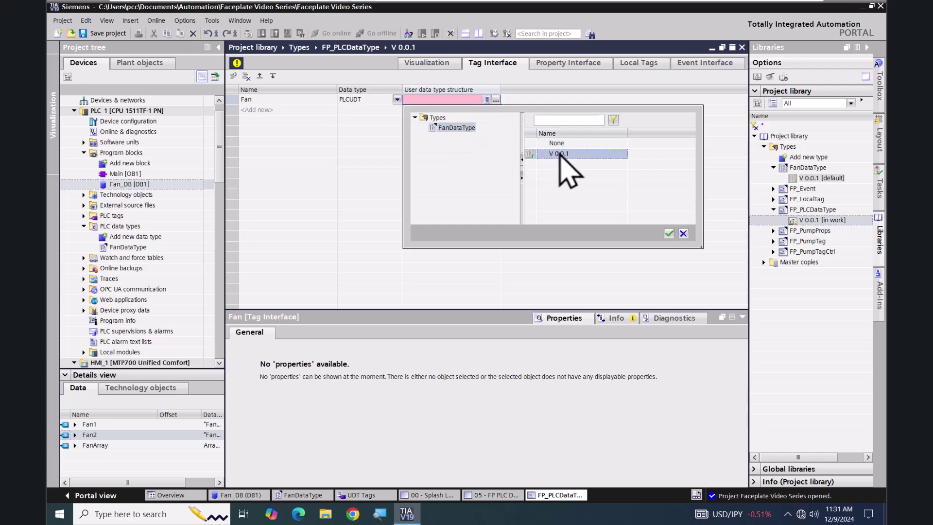
pyautogui.click(670, 233)
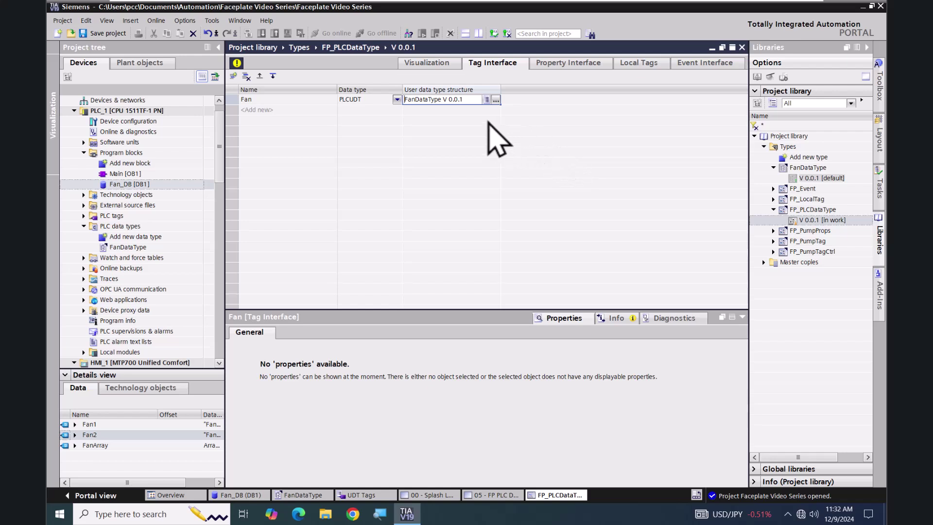
# Place a text object reading "Fan Name" at the top of the faceplate and a circle beneath it
pyautogui.click(451, 62)
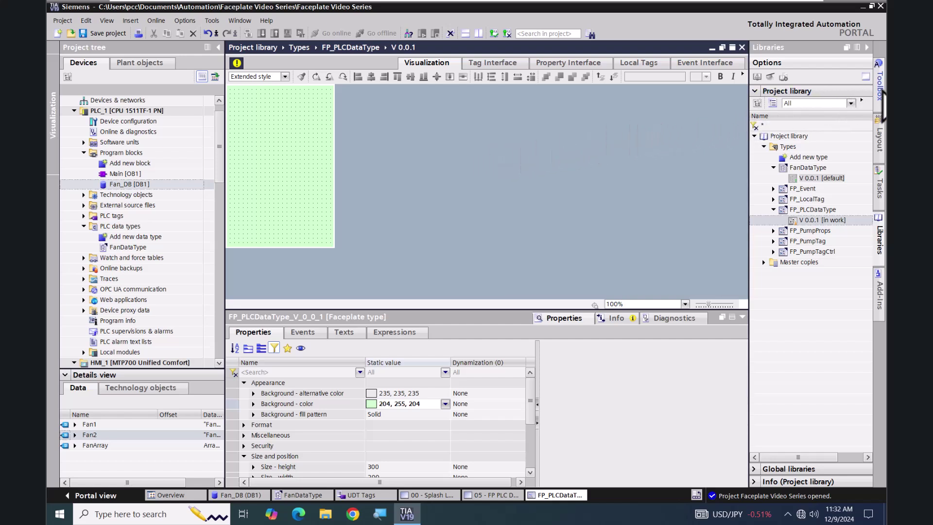
pyautogui.click(879, 86)
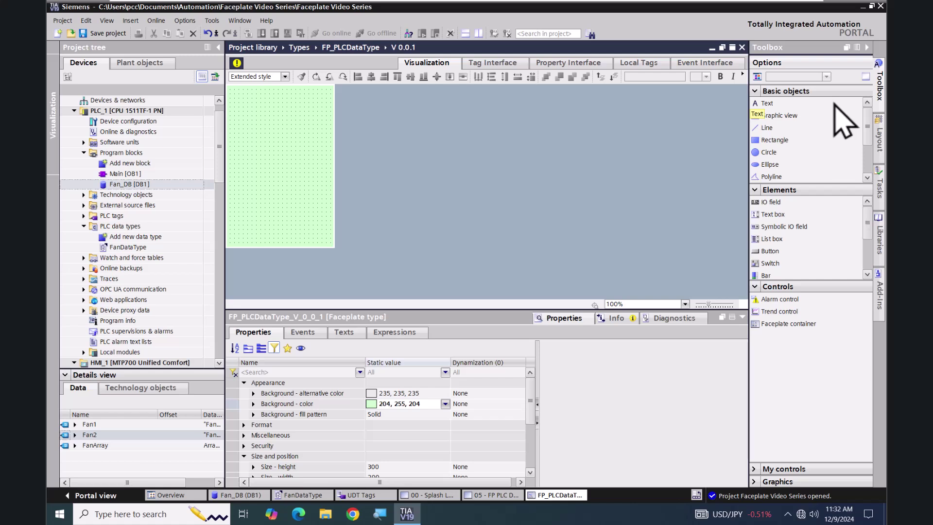
pyautogui.click(757, 105)
pyautogui.moveTo(757, 104); pyautogui.dragTo(287, 93)
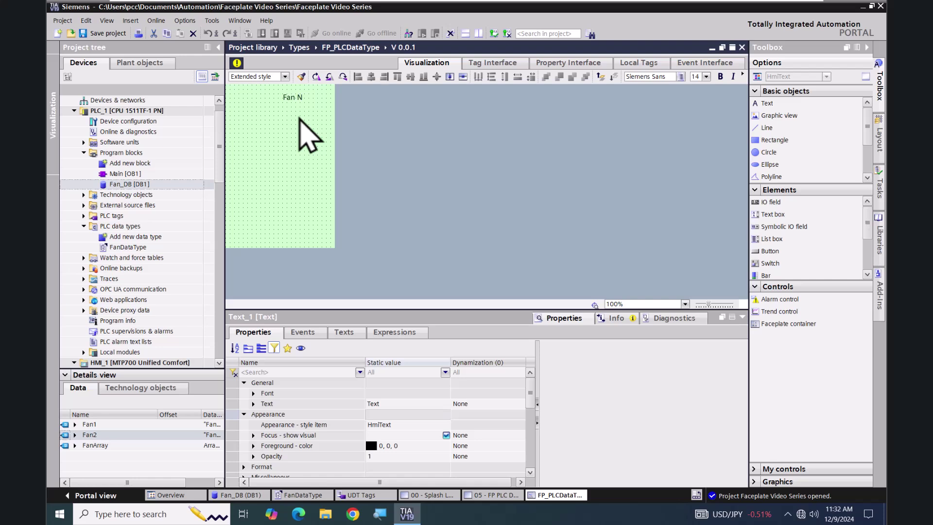
pyautogui.click(309, 136)
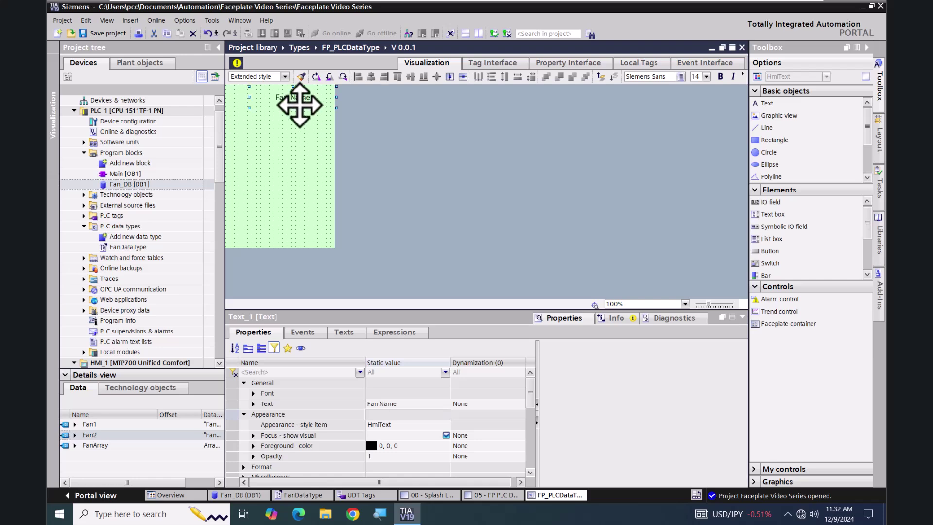
pyautogui.moveTo(292, 97)
pyautogui.mouseDown()
pyautogui.moveTo(285, 109)
pyautogui.moveTo(282, 101)
pyautogui.moveTo(295, 104)
pyautogui.mouseUp()
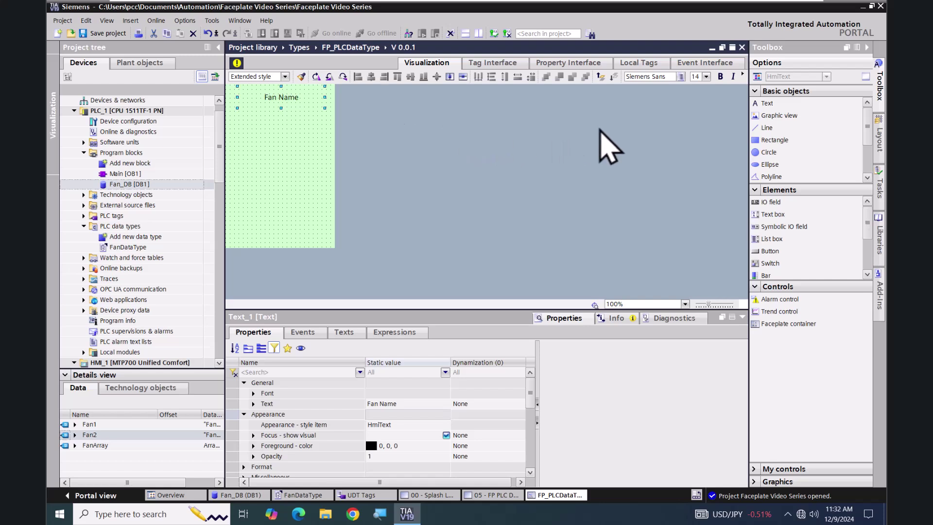
pyautogui.click(757, 152)
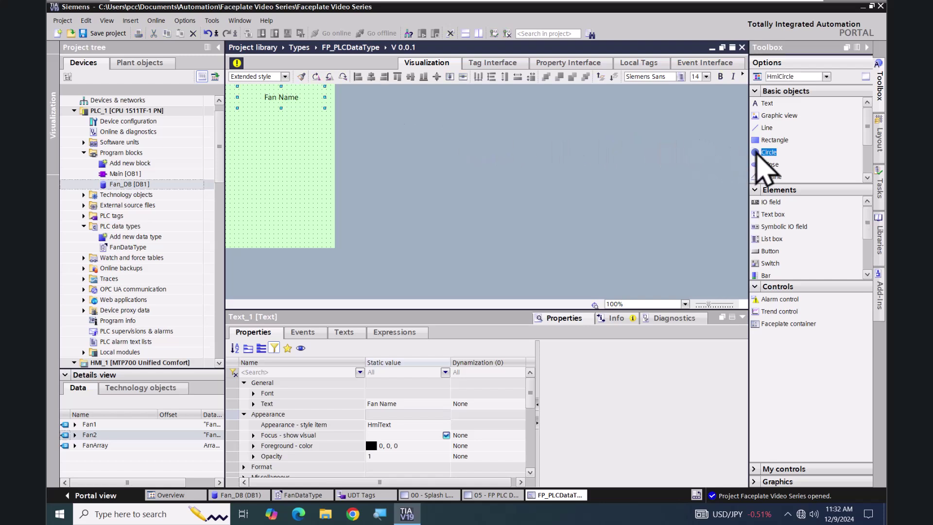
pyautogui.moveTo(757, 152); pyautogui.dragTo(267, 117)
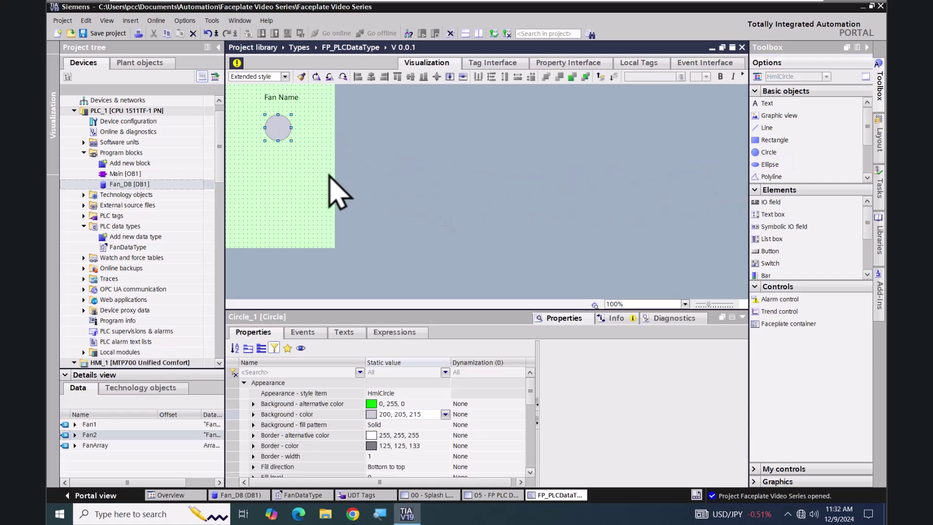
# Add a "Status" text below the circle, in line with the Fan Name text, and place an IO field beneath it
pyautogui.click(757, 102)
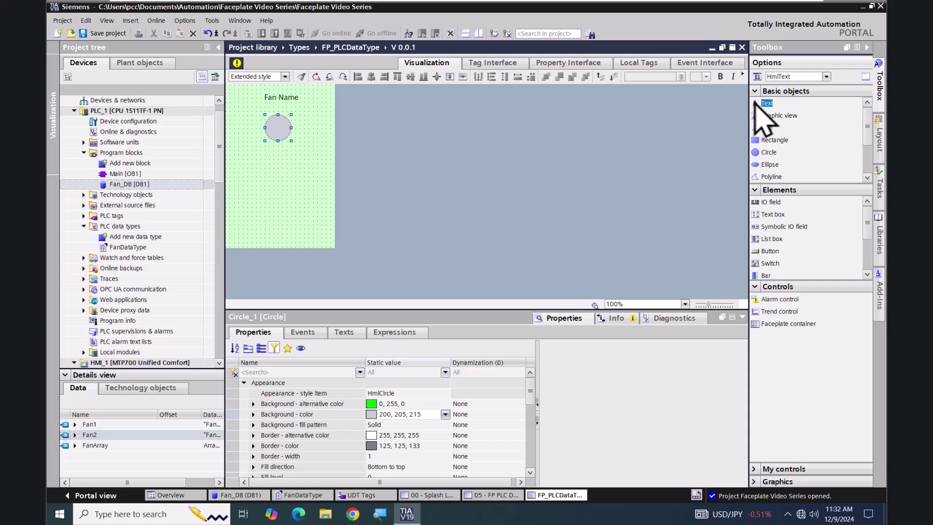
pyautogui.moveTo(757, 104); pyautogui.dragTo(292, 161)
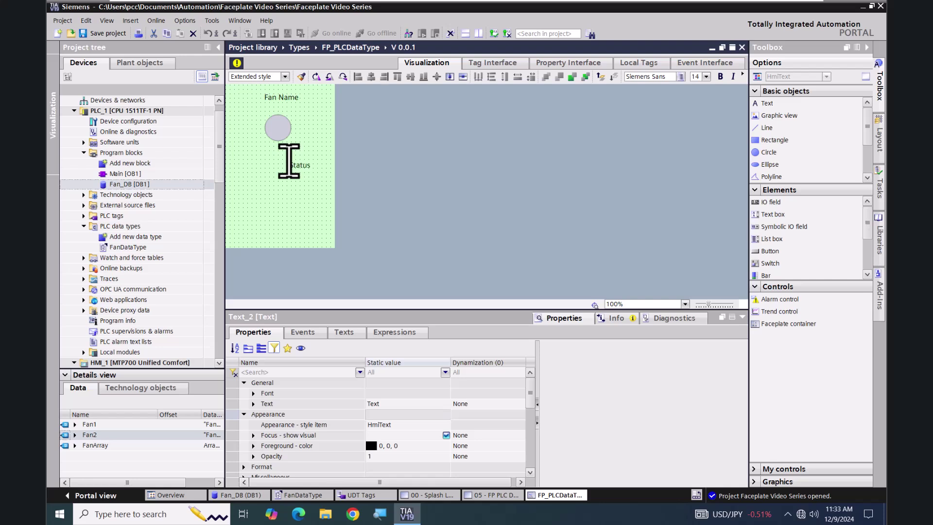
pyautogui.click(300, 196)
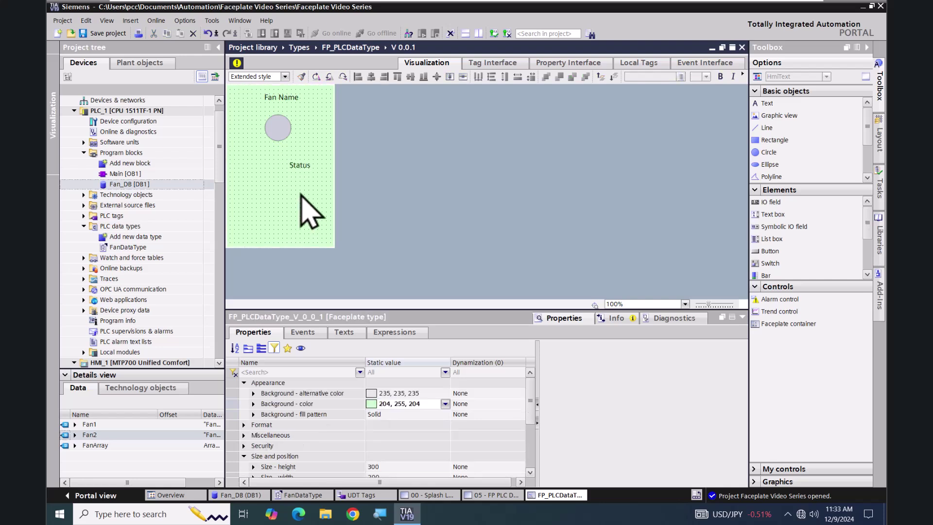
pyautogui.click(305, 166)
pyautogui.moveTo(304, 166); pyautogui.dragTo(284, 159)
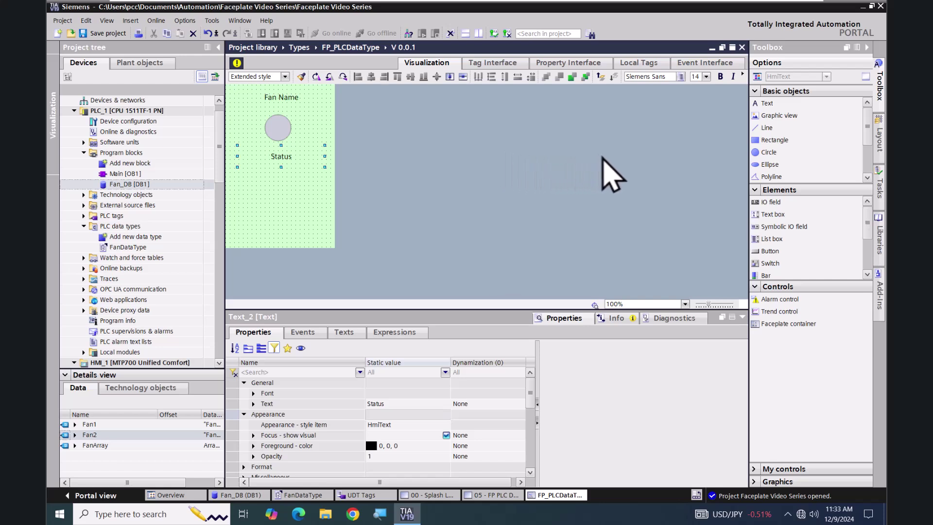
pyautogui.click(762, 202)
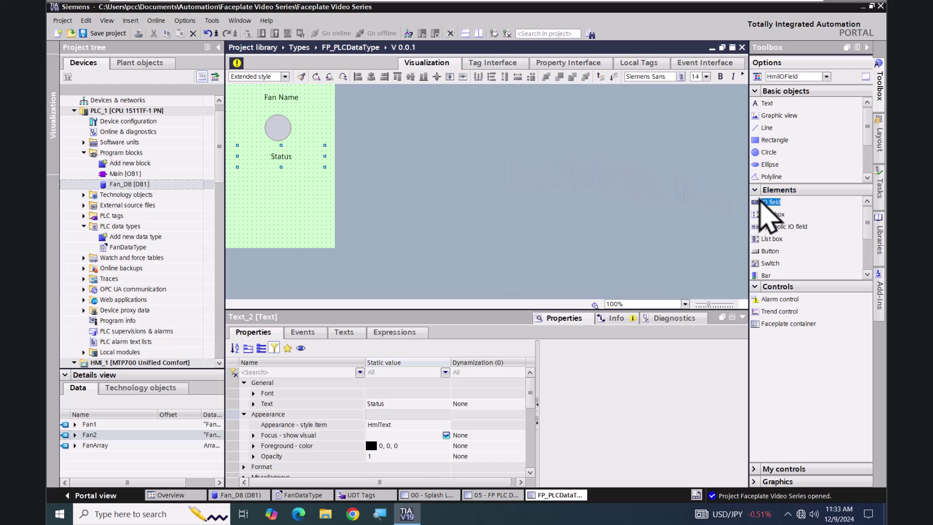
pyautogui.moveTo(770, 218); pyautogui.dragTo(240, 182)
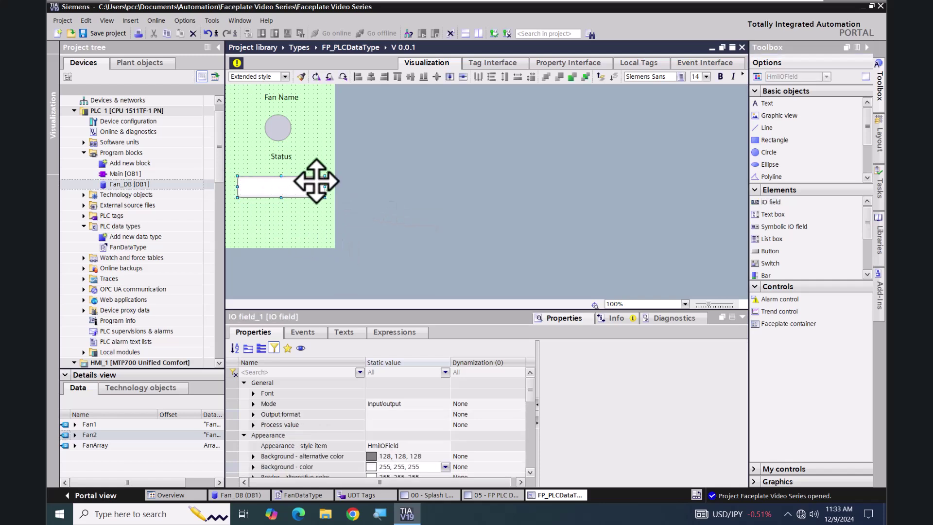
# Add a "Speed" text below the IO field and place a switch beneath it at the bottom of the faceplate
pyautogui.click(761, 103)
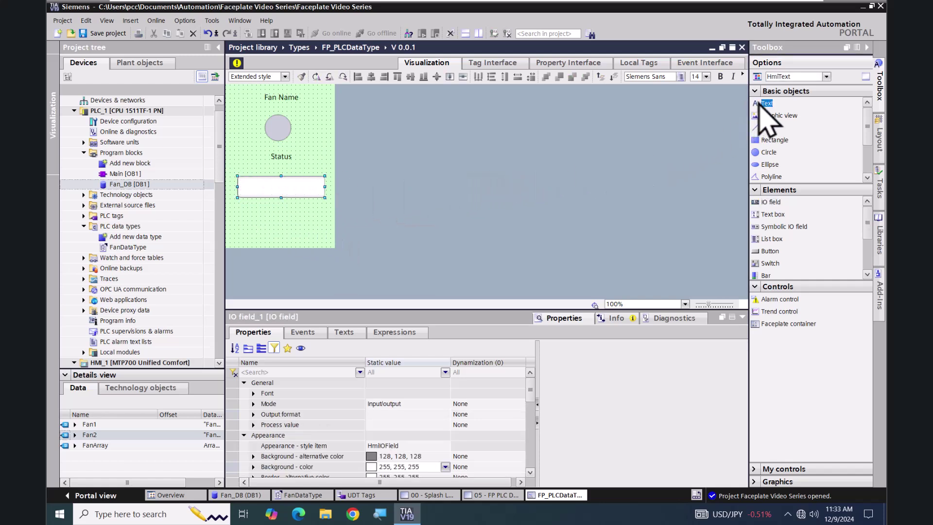
pyautogui.moveTo(758, 104); pyautogui.dragTo(251, 205)
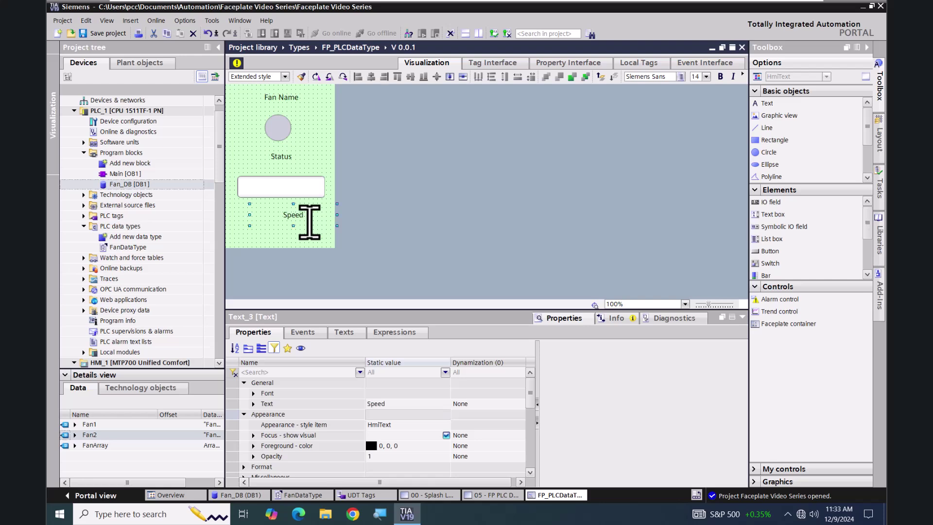
pyautogui.moveTo(305, 215); pyautogui.dragTo(292, 211)
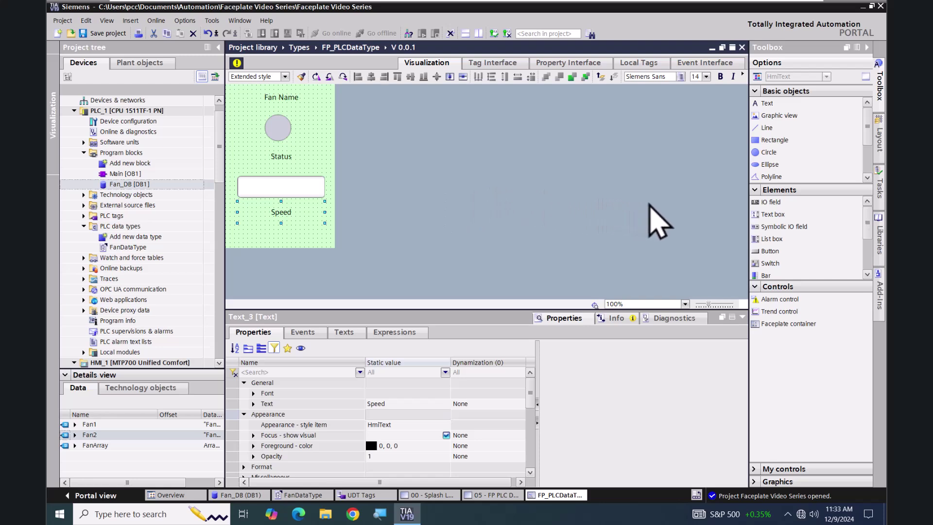
pyautogui.click(760, 264)
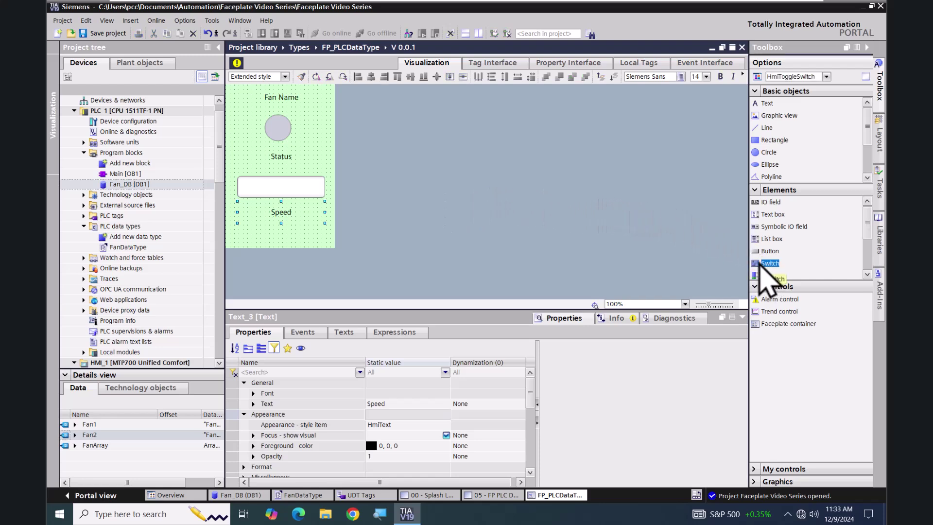
pyautogui.moveTo(760, 265); pyautogui.dragTo(257, 224)
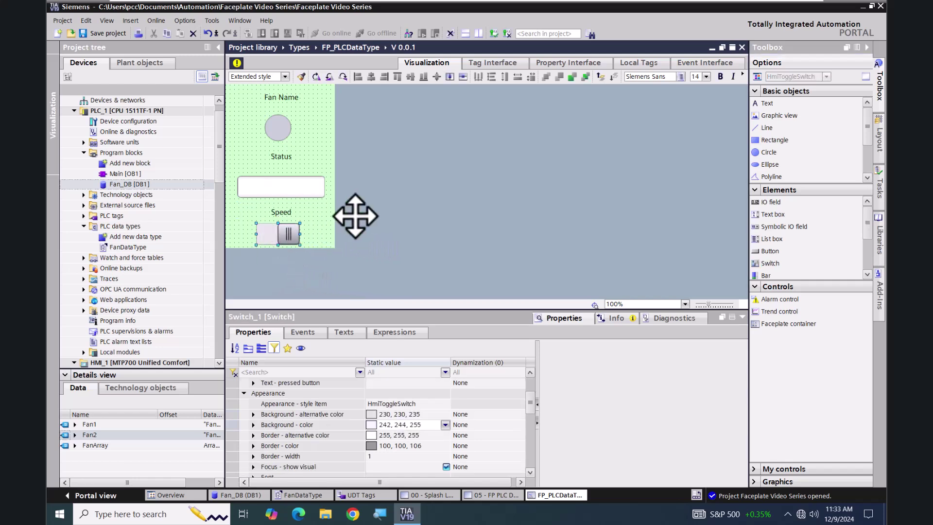
# Center all the faceplate's objects horizontally and space them evenly in the vertical direction
pyautogui.click(377, 279)
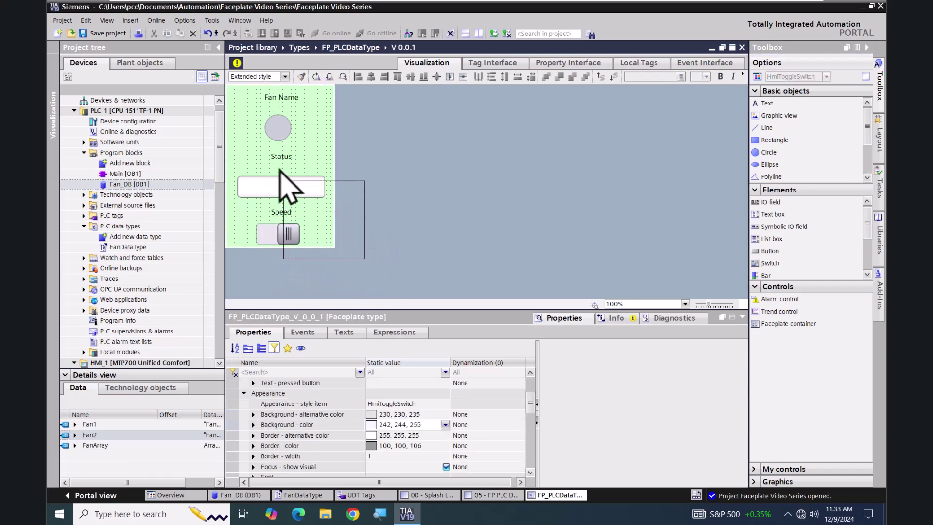
pyautogui.click(265, 144)
pyautogui.hotkey('ctrl', 'a')
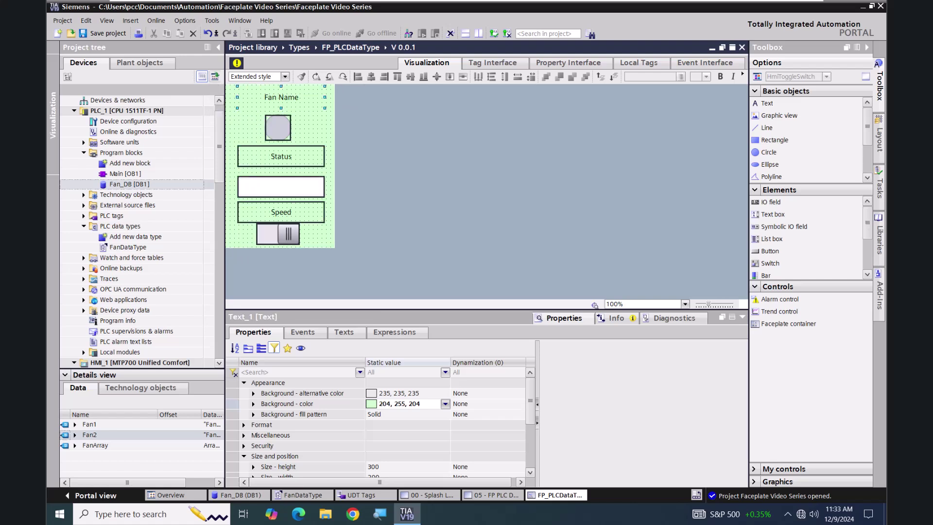
pyautogui.click(448, 77)
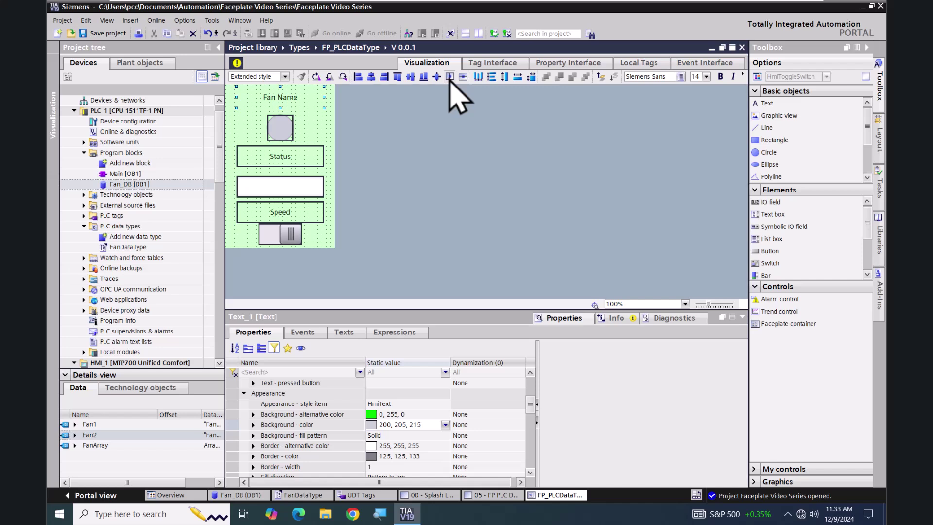
pyautogui.click(492, 77)
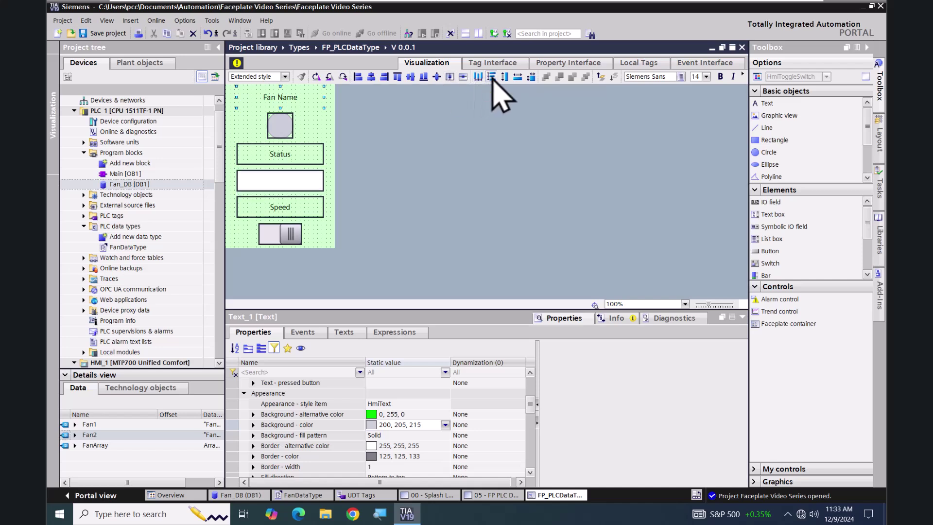
# Dynamize the text of the Fan Name object with the interface tag Fan.Name
pyautogui.click(405, 179)
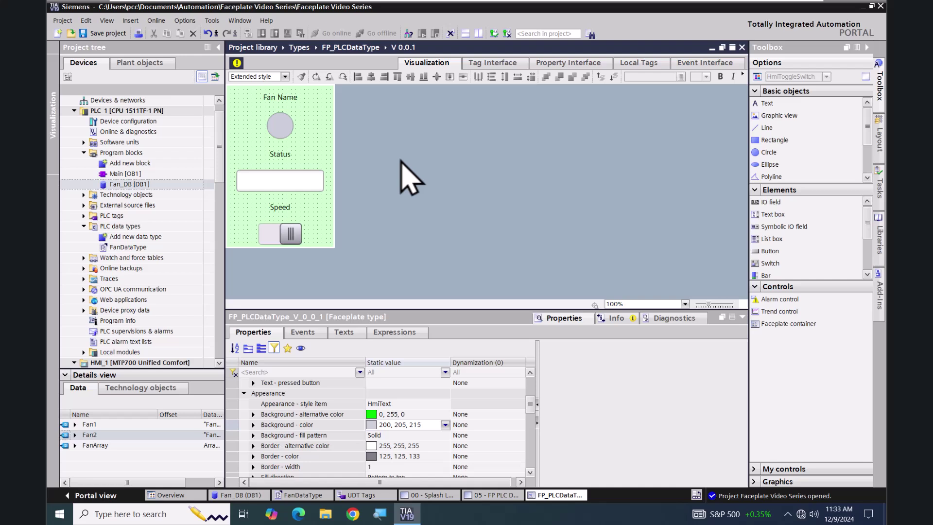
pyautogui.click(290, 100)
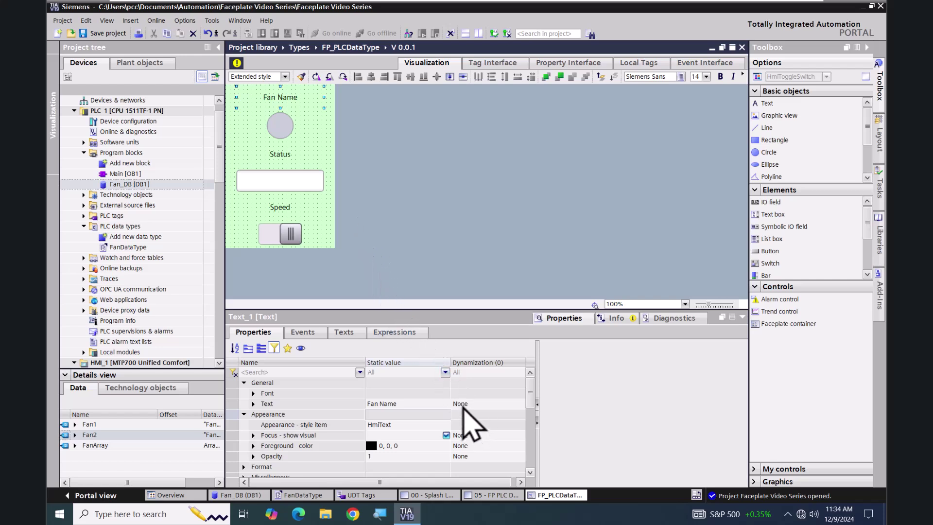
pyautogui.click(462, 406)
pyautogui.click(454, 424)
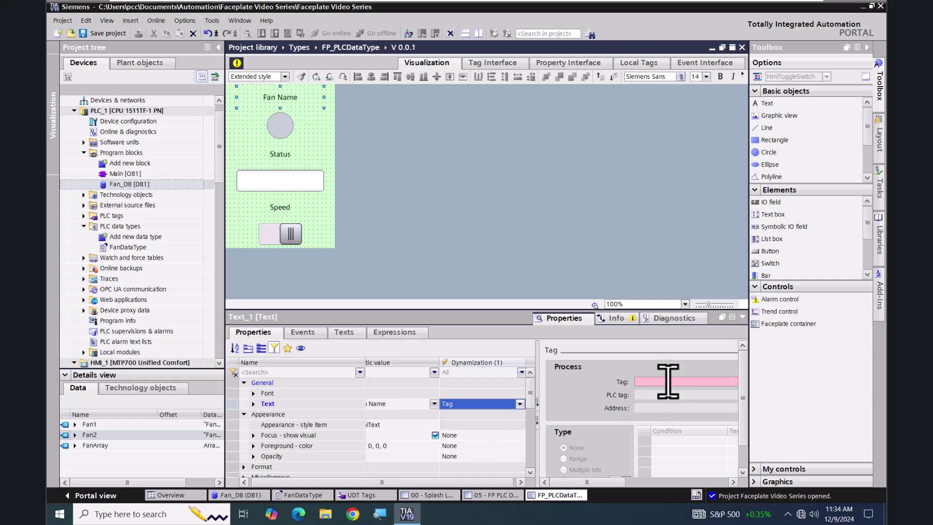
pyautogui.click(669, 381)
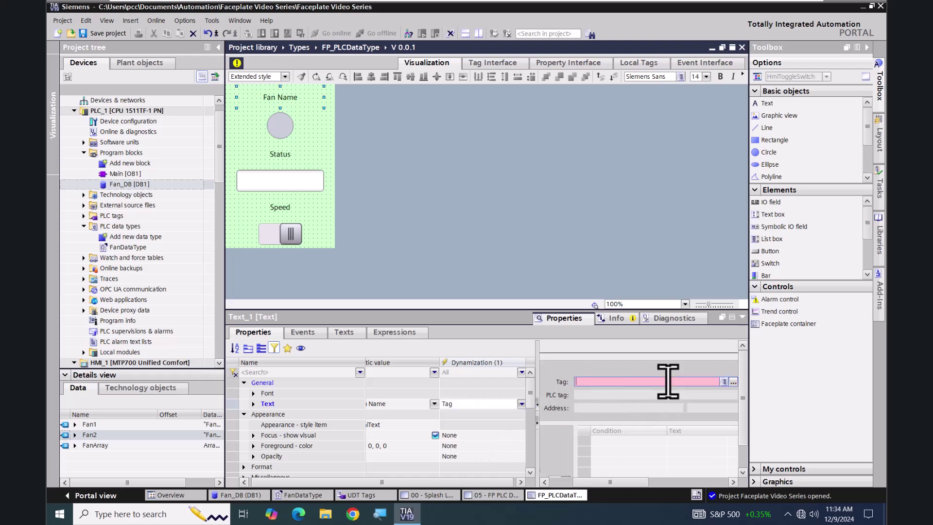
pyautogui.click(733, 383)
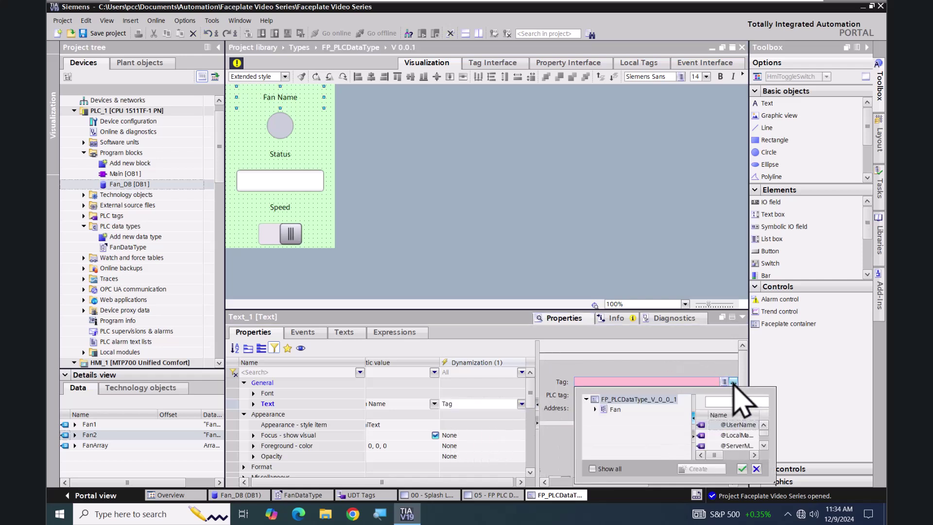
pyautogui.click(614, 411)
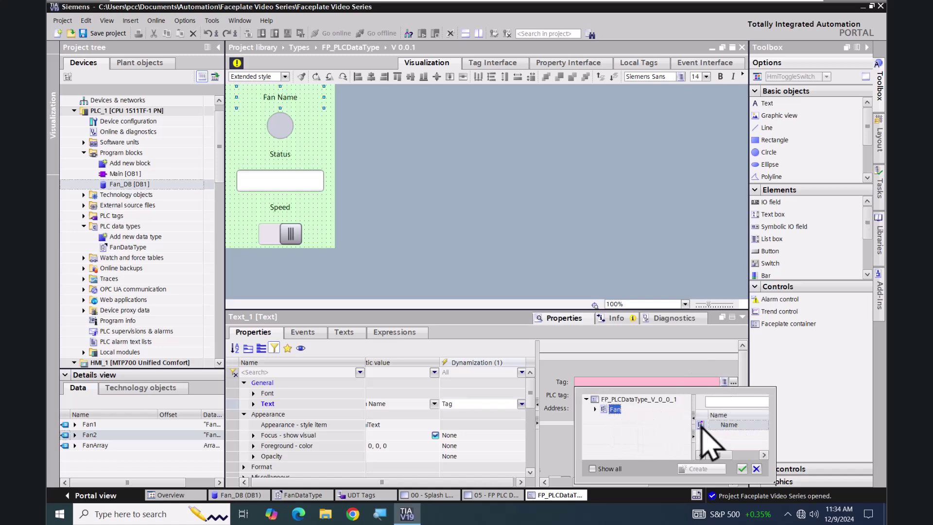
pyautogui.click(744, 480)
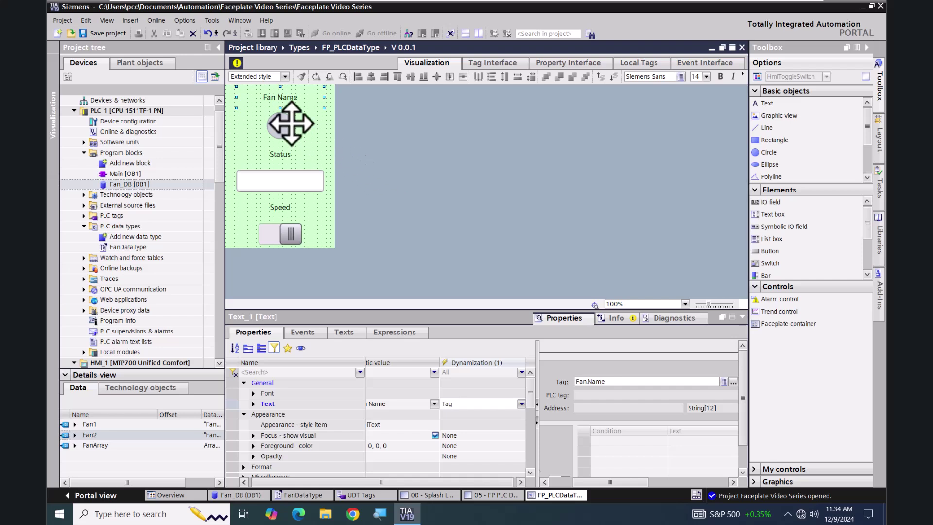
# Dynamize the circle's background color with the interface tag Fan.Start
pyautogui.click(279, 128)
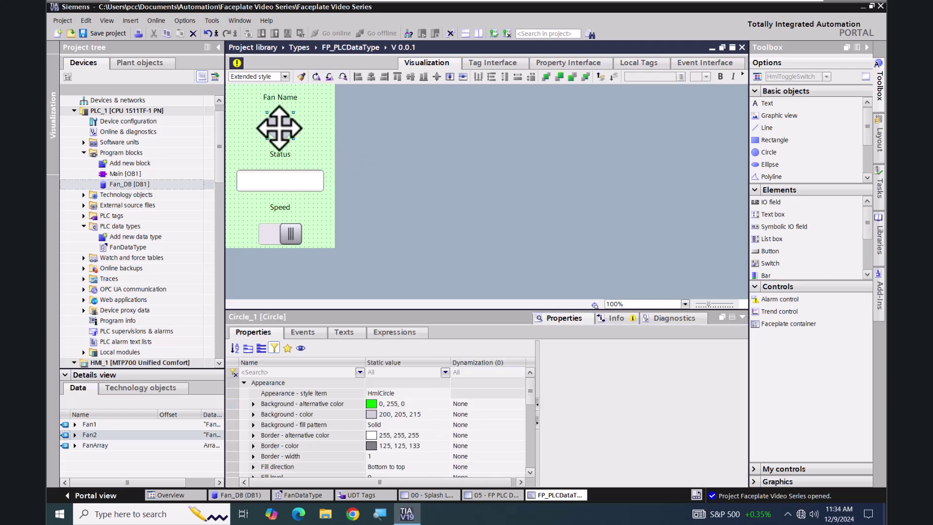
pyautogui.click(464, 414)
pyautogui.click(454, 415)
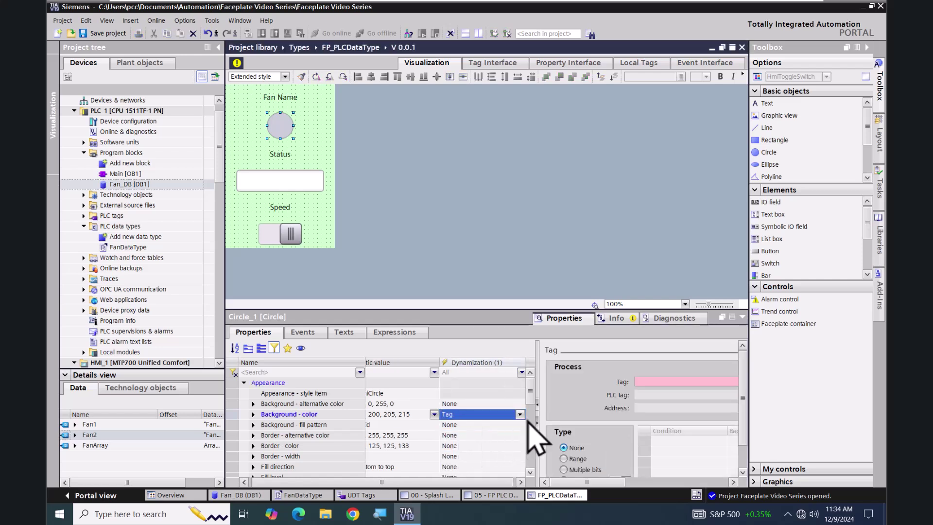
pyautogui.click(660, 381)
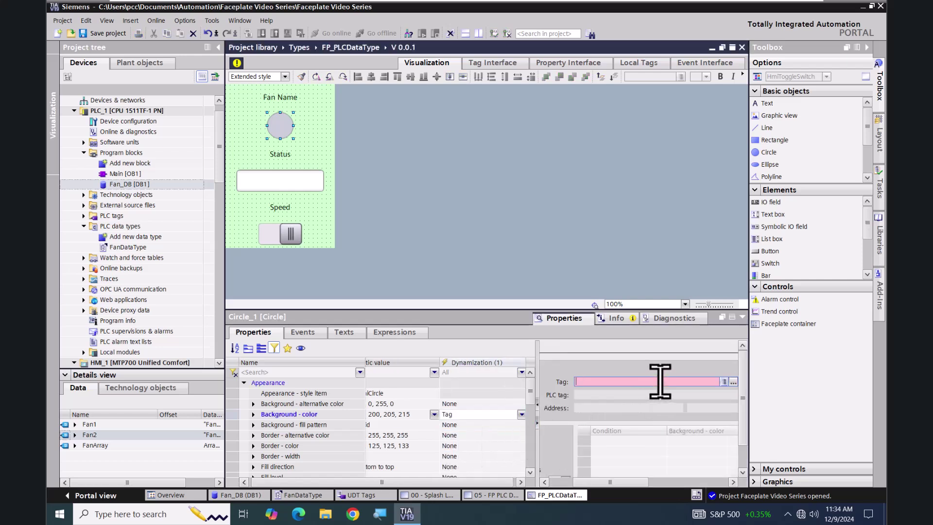
pyautogui.click(733, 382)
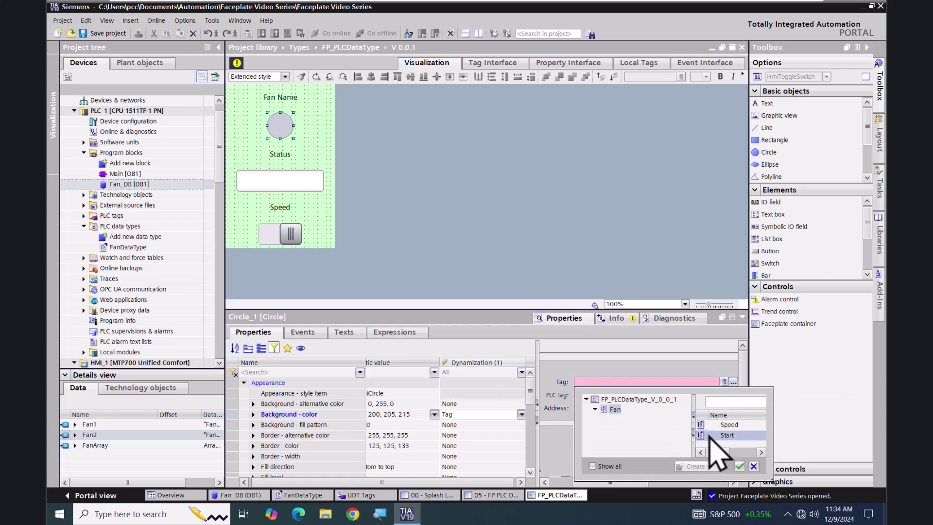
pyautogui.click(739, 467)
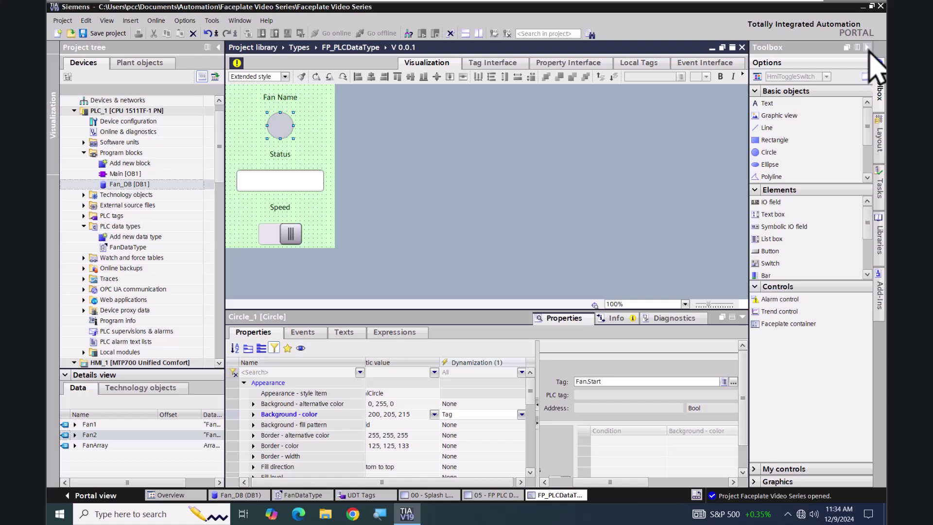
# Use range evaluation for the circle's background color, adding condition 1 with green (0, 255, 0)
pyautogui.click(868, 48)
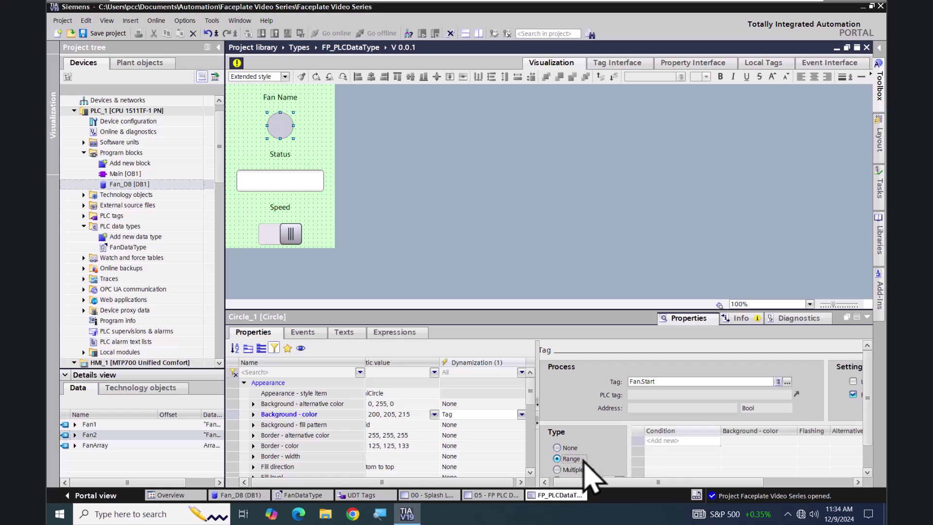
pyautogui.click(665, 444)
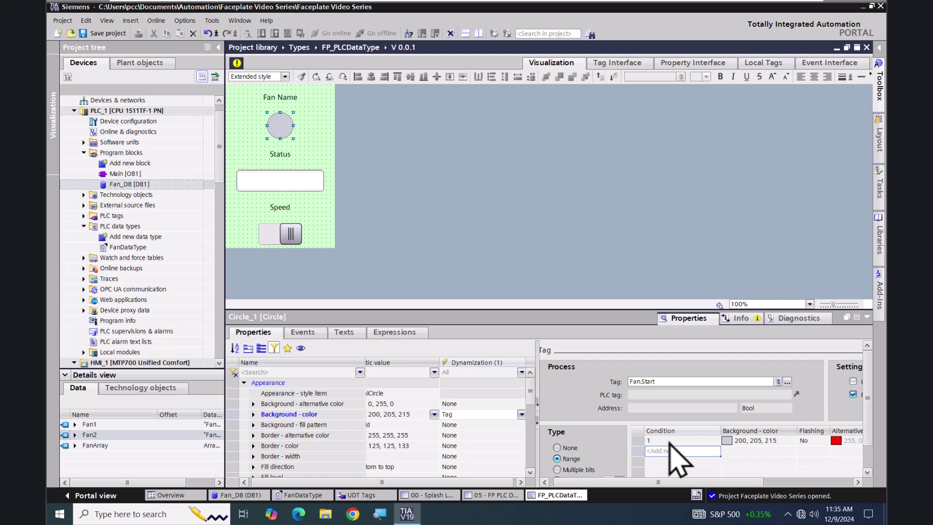
pyautogui.press('Tab')
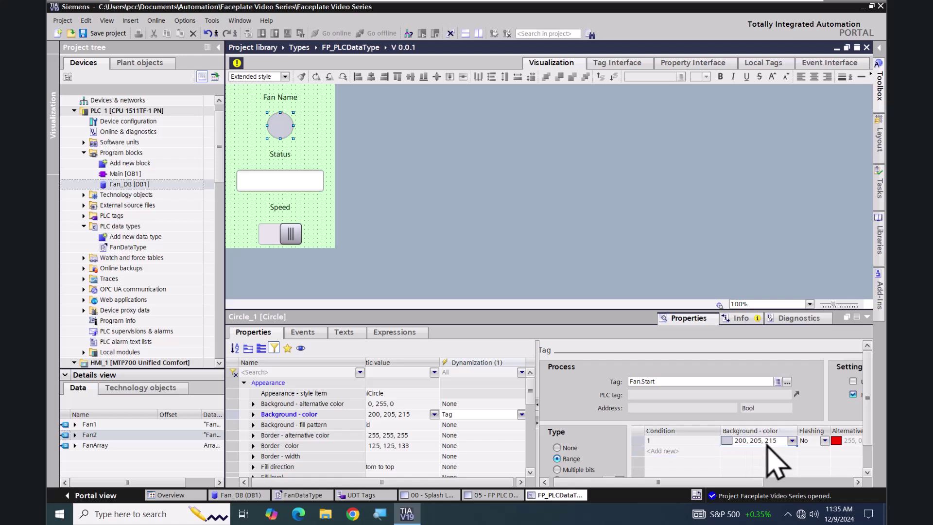
pyautogui.click(793, 441)
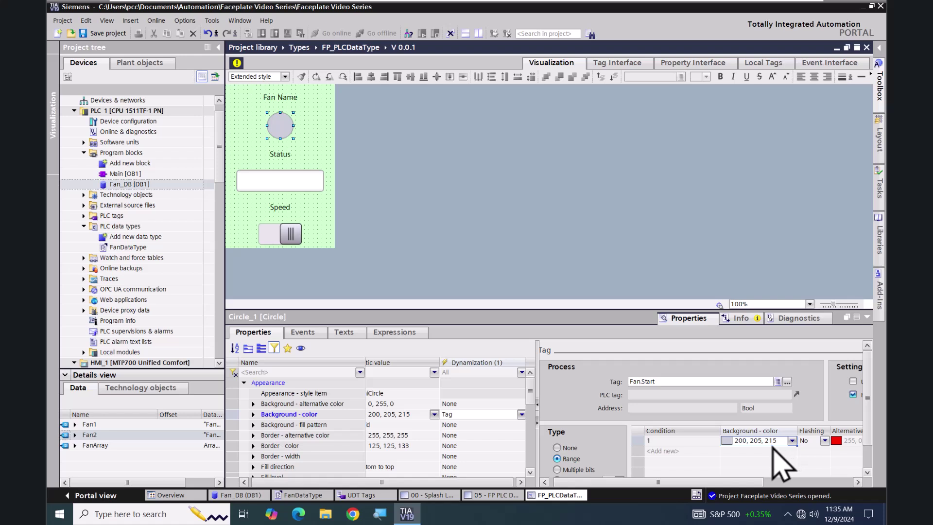
pyautogui.click(792, 440)
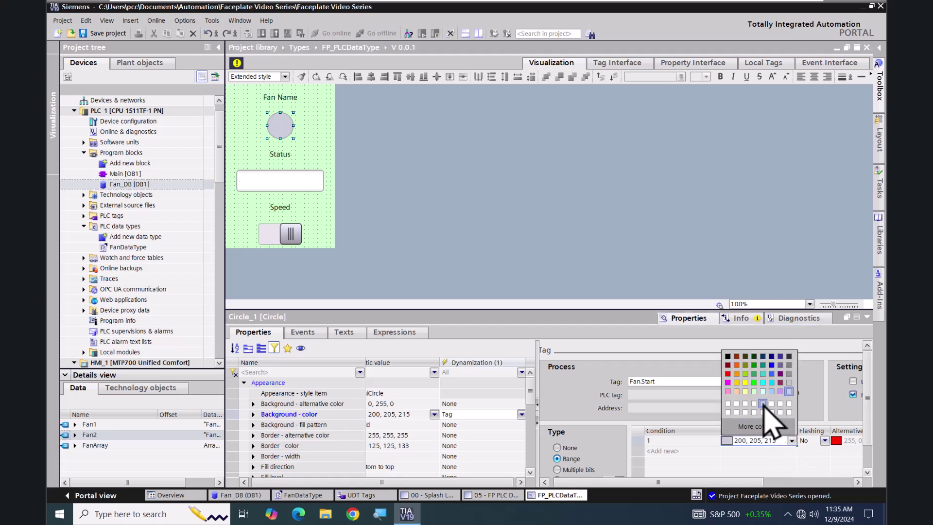
pyautogui.click(754, 383)
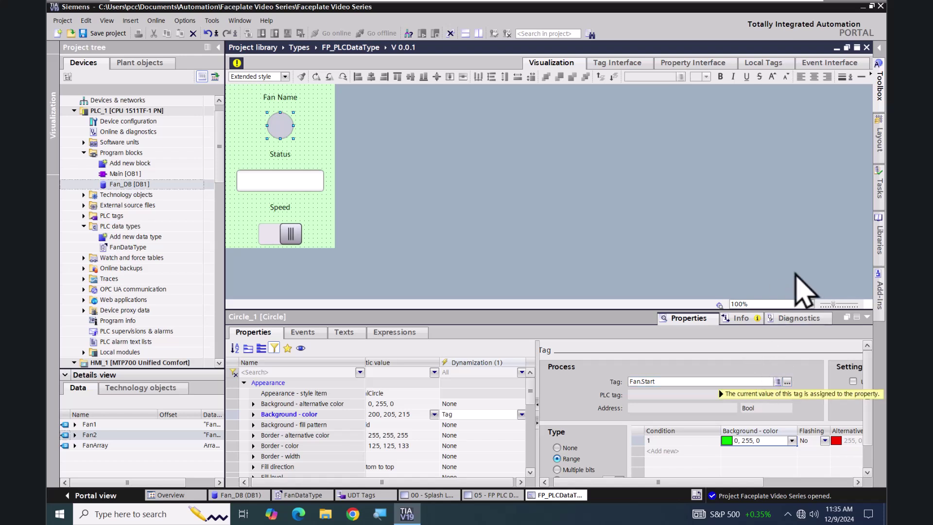
pyautogui.click(881, 109)
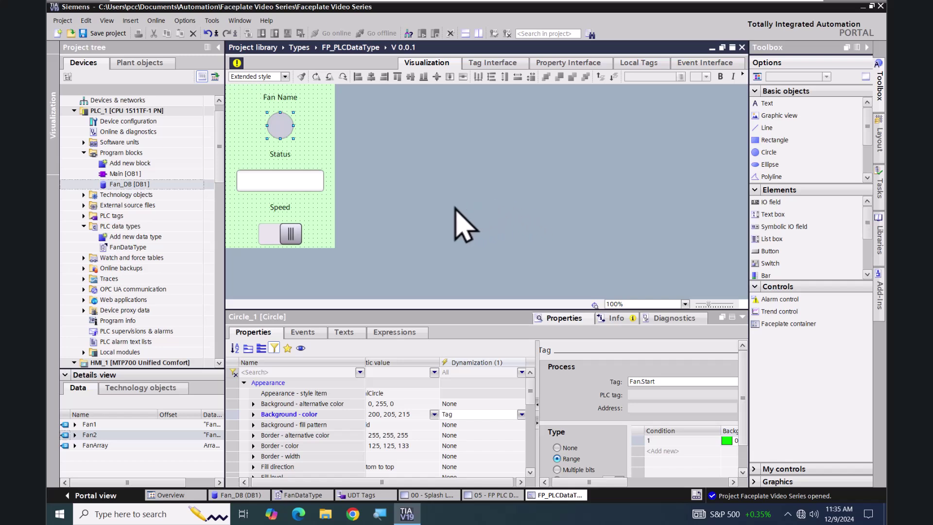
# Dynamize the IO field's process value with the interface tag Fan.Speed
pyautogui.click(301, 179)
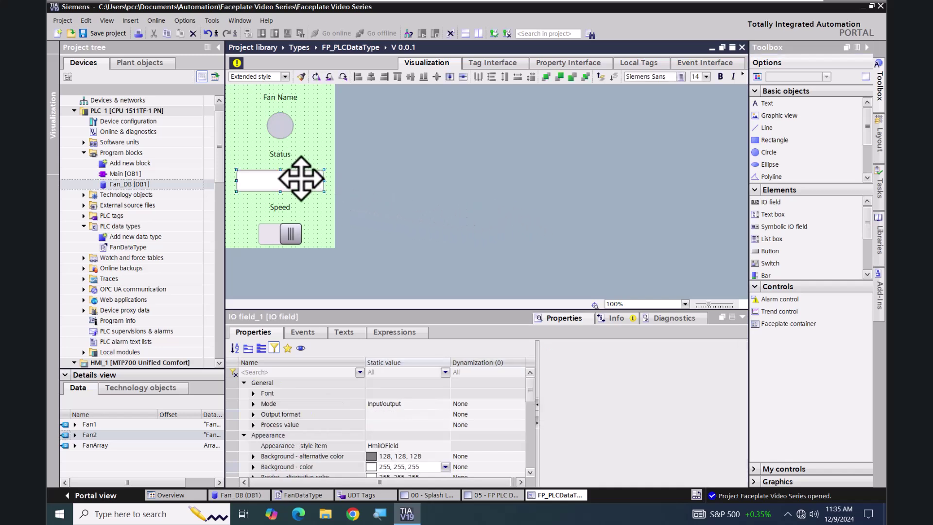
pyautogui.click(461, 425)
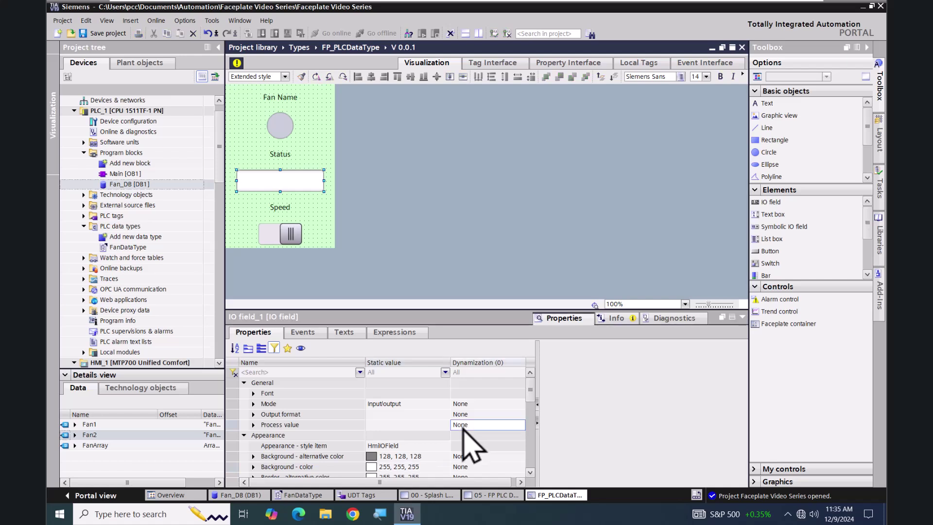
pyautogui.click(447, 445)
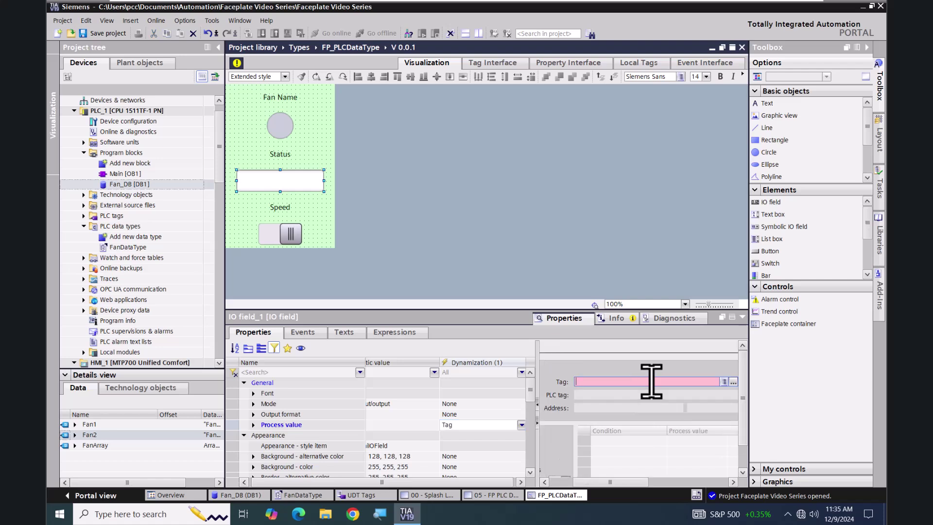
pyautogui.click(734, 382)
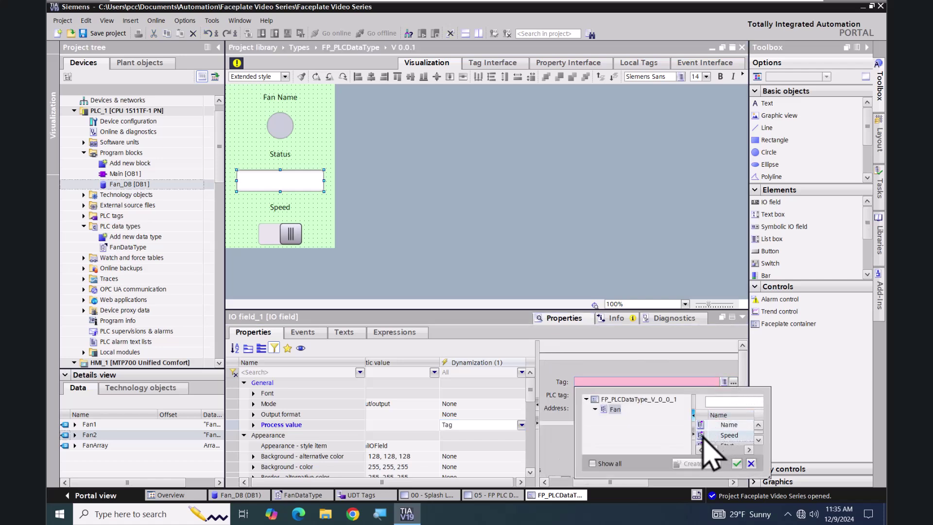
pyautogui.click(736, 464)
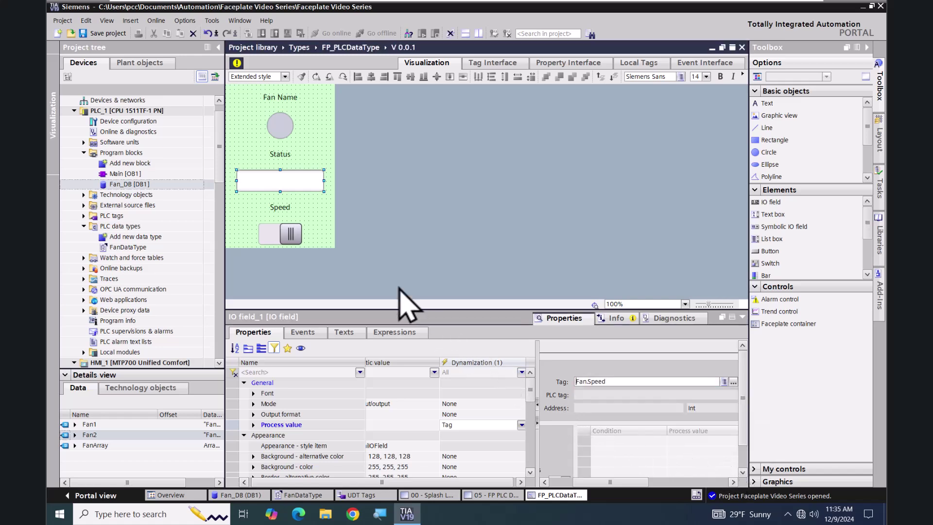
# Dynamize the switch's switch state with the interface tag Fan.Start
pyautogui.click(290, 235)
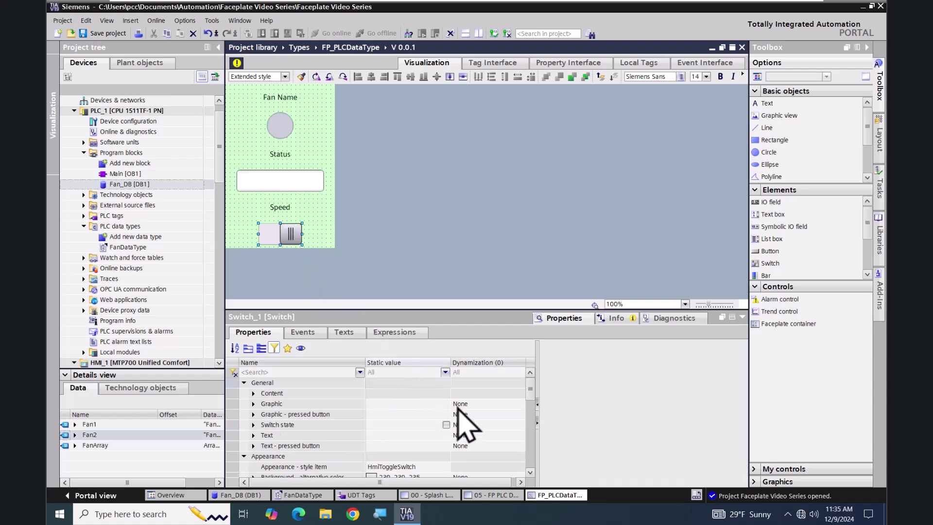
pyautogui.click(481, 424)
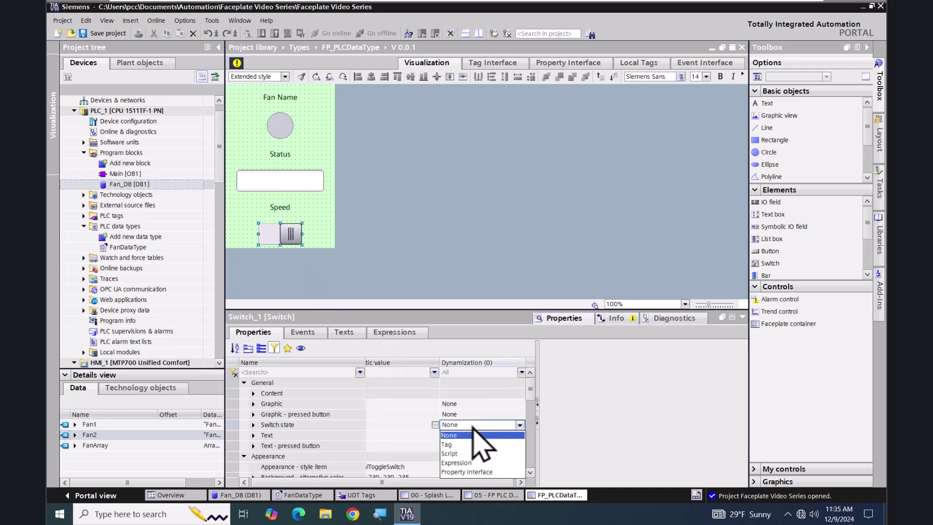
pyautogui.click(449, 445)
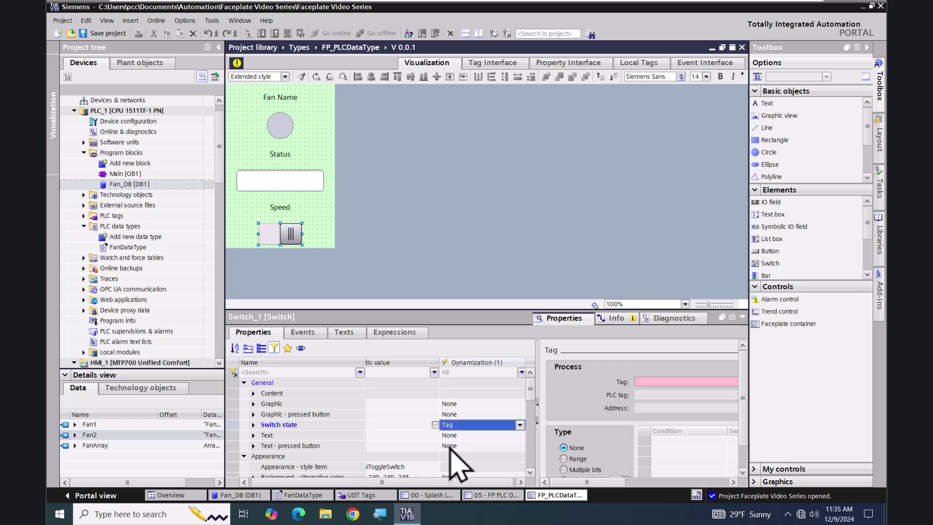
pyautogui.click(665, 383)
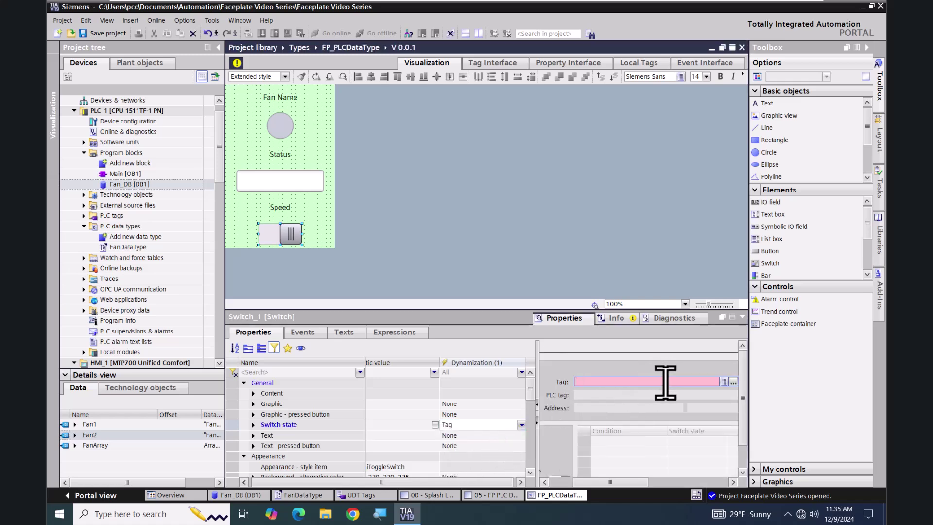
pyautogui.click(734, 382)
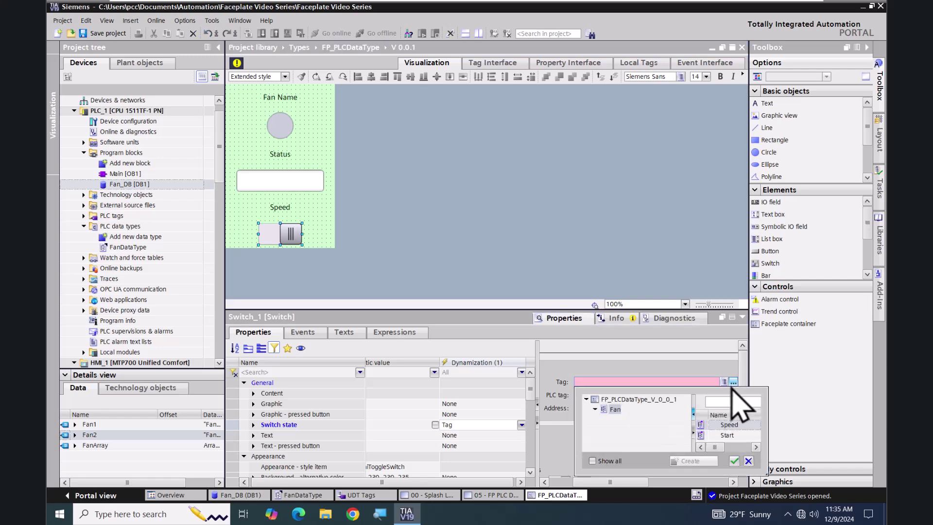
pyautogui.click(729, 434)
pyautogui.click(734, 461)
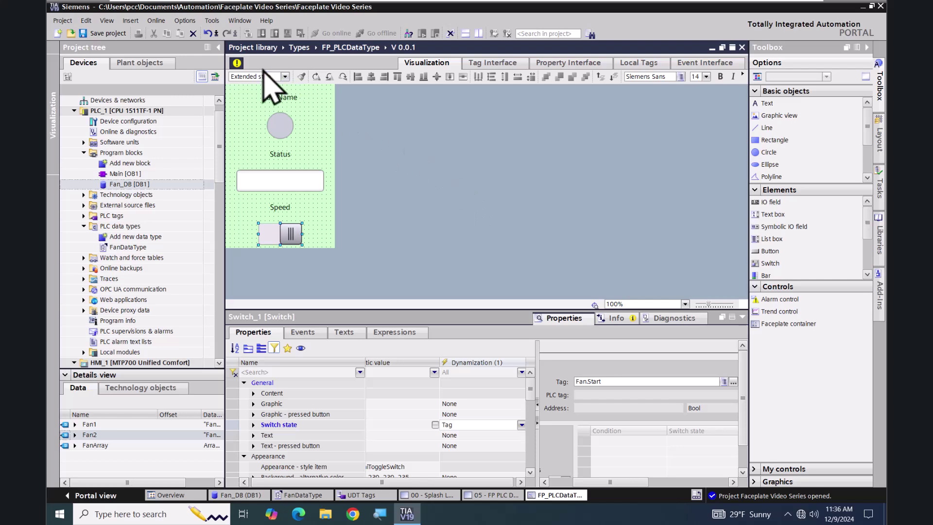
# Release version 0.0.1 of the FP_PLCDataType faceplate type from the project library, keeping the recommended properties
pyautogui.click(237, 63)
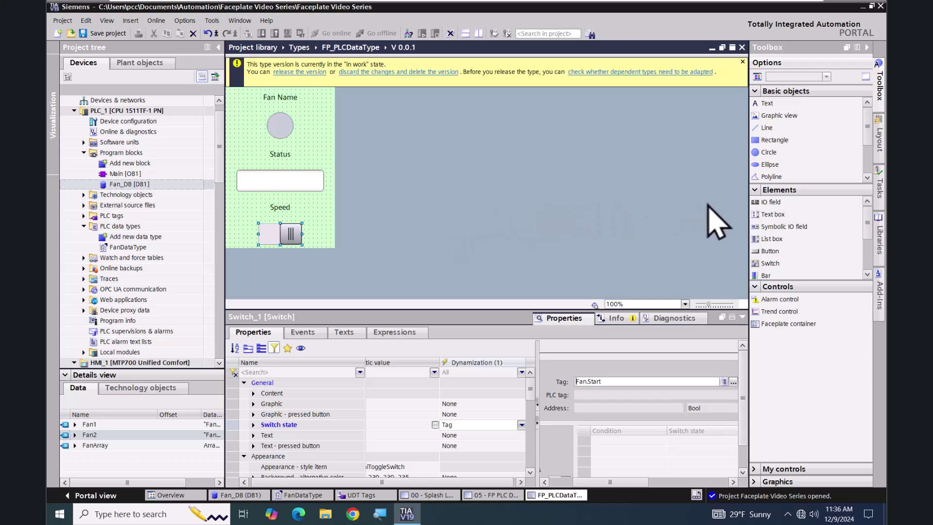
pyautogui.click(878, 239)
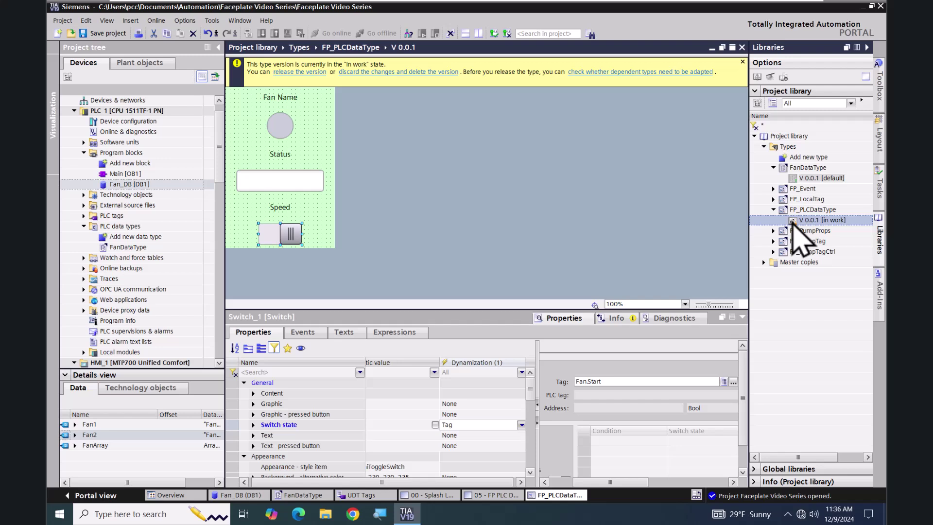
pyautogui.rightClick(796, 226)
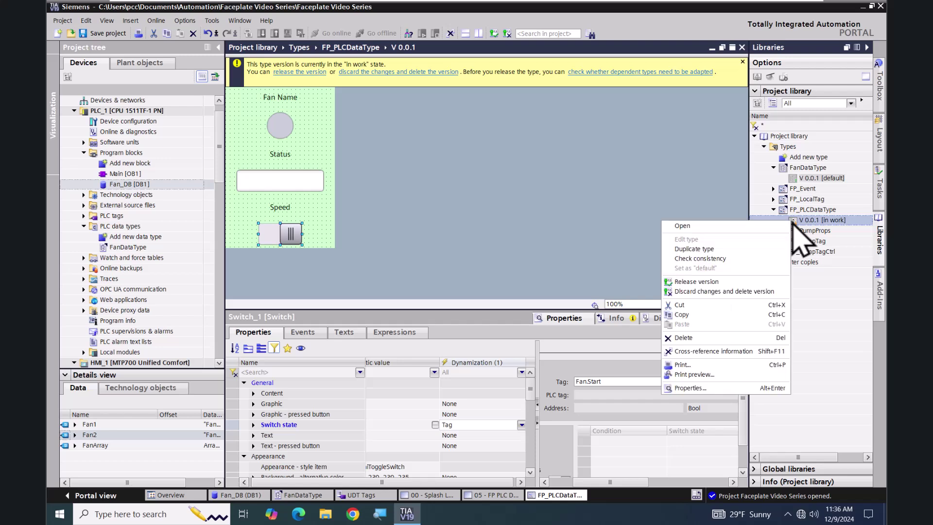
pyautogui.click(732, 282)
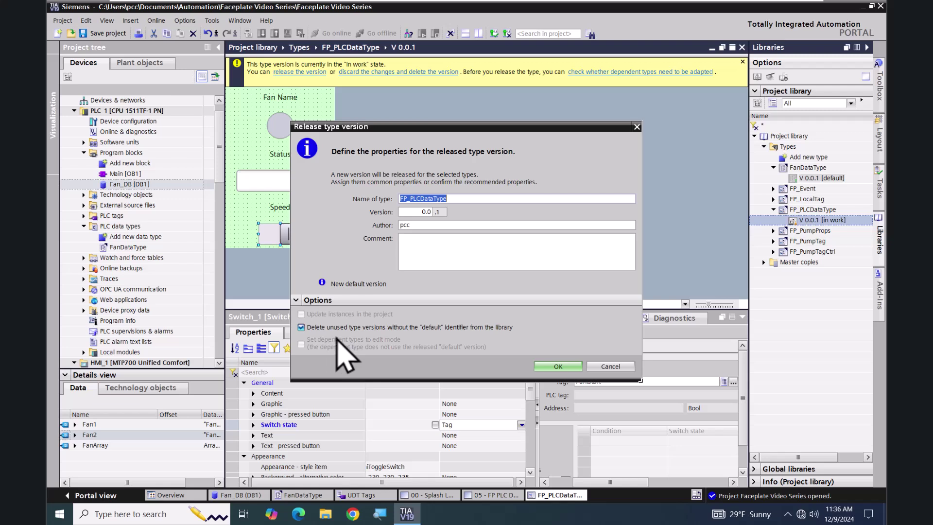
pyautogui.click(554, 367)
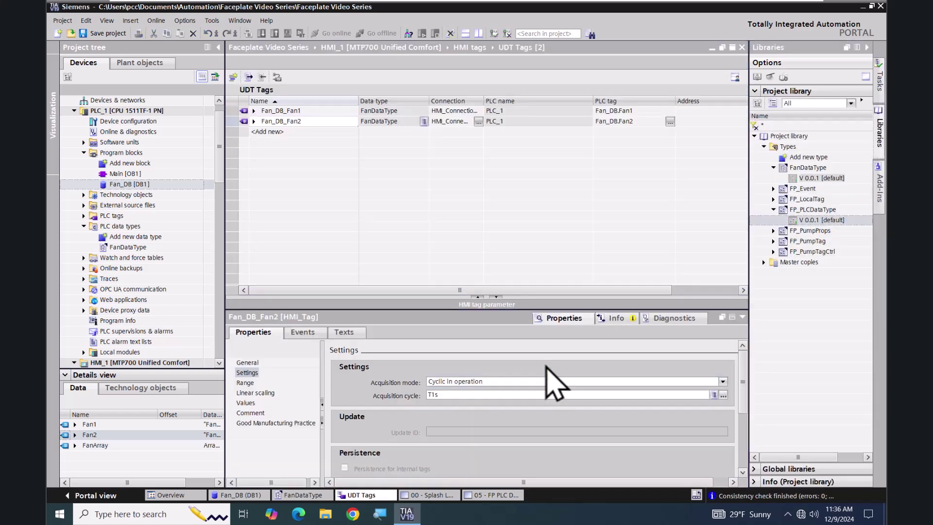
# Place two FP_PLCDataType V 0.0.1 instances side by side on screen 05 - FP PLC Data Type, the first at about left 98, top 58
pyautogui.click(74, 111)
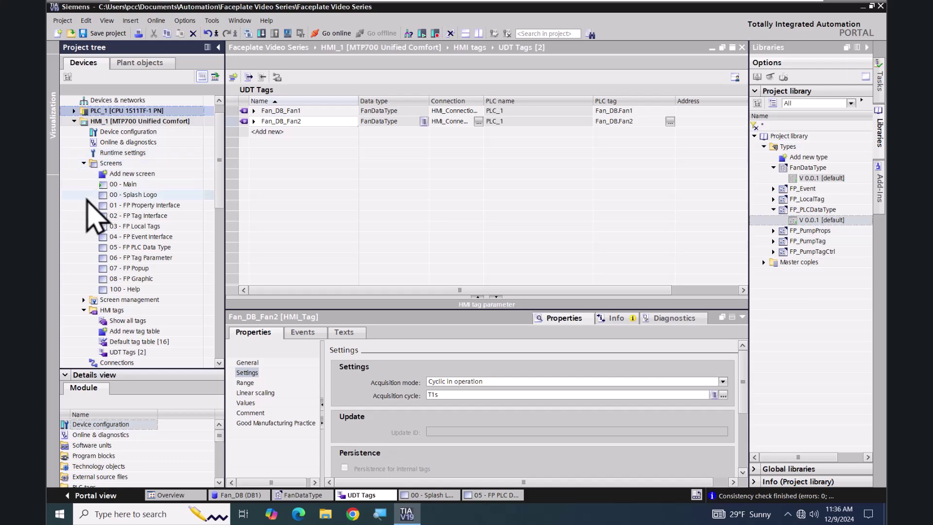
pyautogui.doubleClick(105, 248)
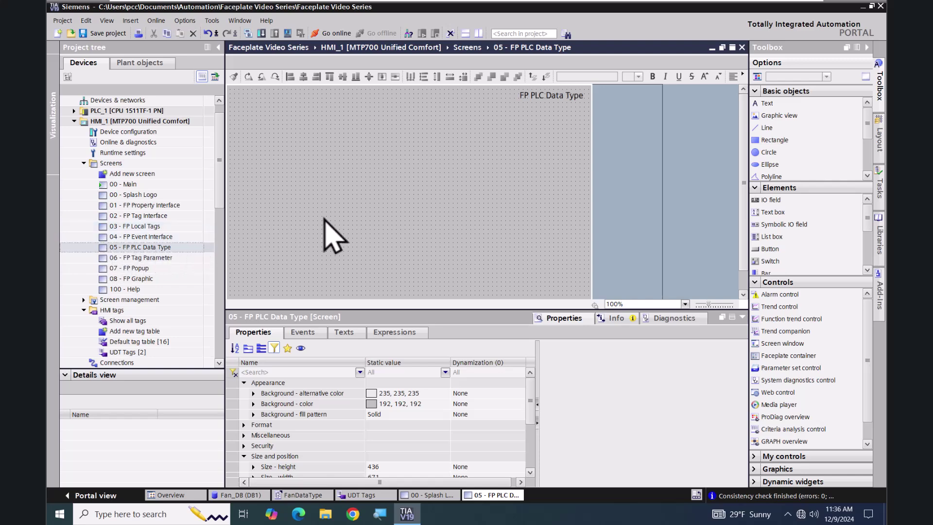
pyautogui.click(879, 239)
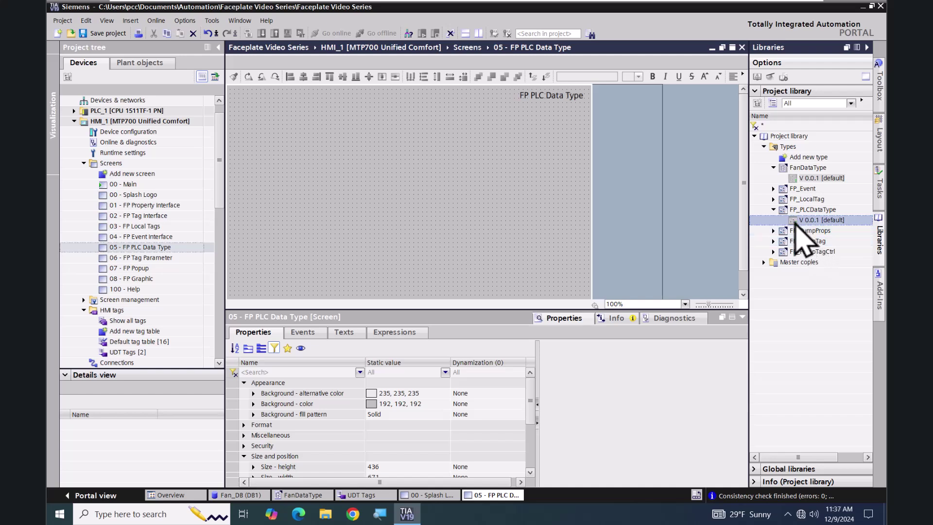
pyautogui.moveTo(797, 222); pyautogui.dragTo(279, 121)
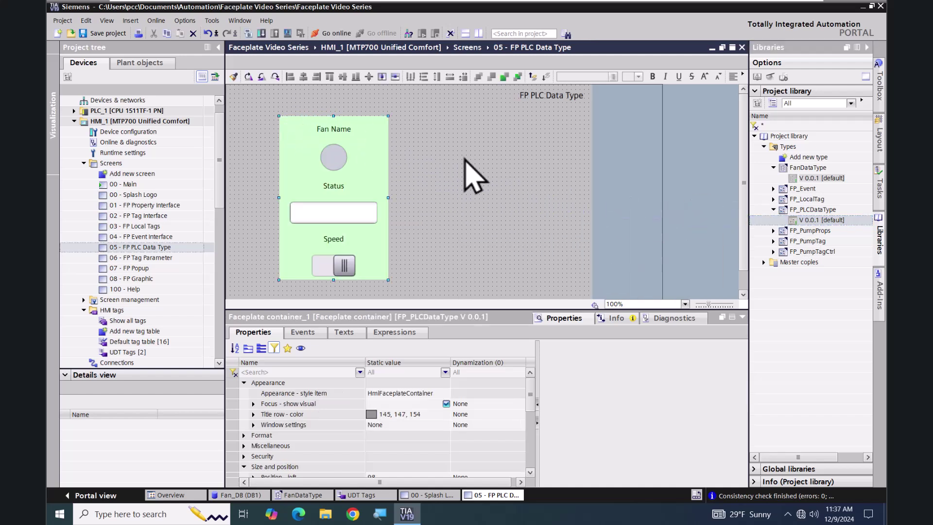
pyautogui.moveTo(796, 221); pyautogui.dragTo(413, 121)
# Assign the HMI tag Fan_DB_Fan1 from the UDT Tags table to the first faceplate container's Fan interface
pyautogui.click(344, 180)
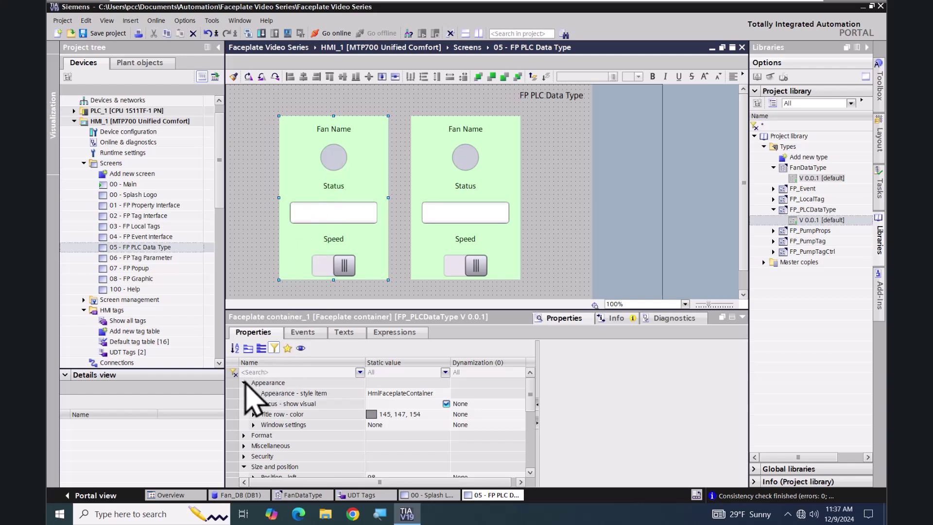
pyautogui.click(244, 383)
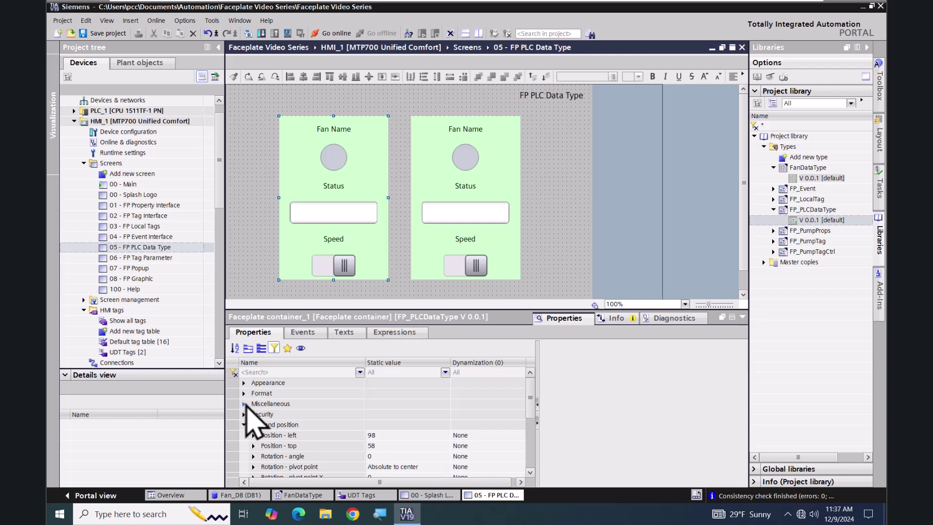
pyautogui.click(244, 425)
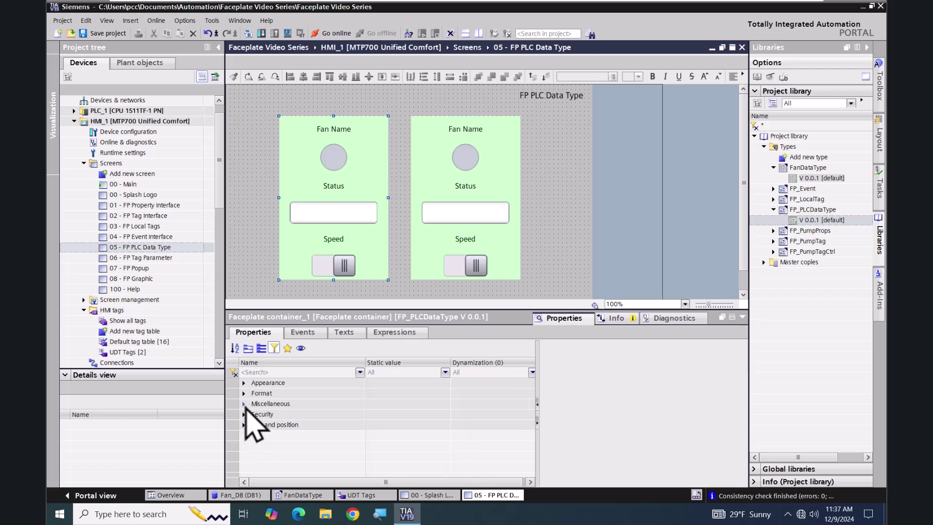
pyautogui.click(244, 404)
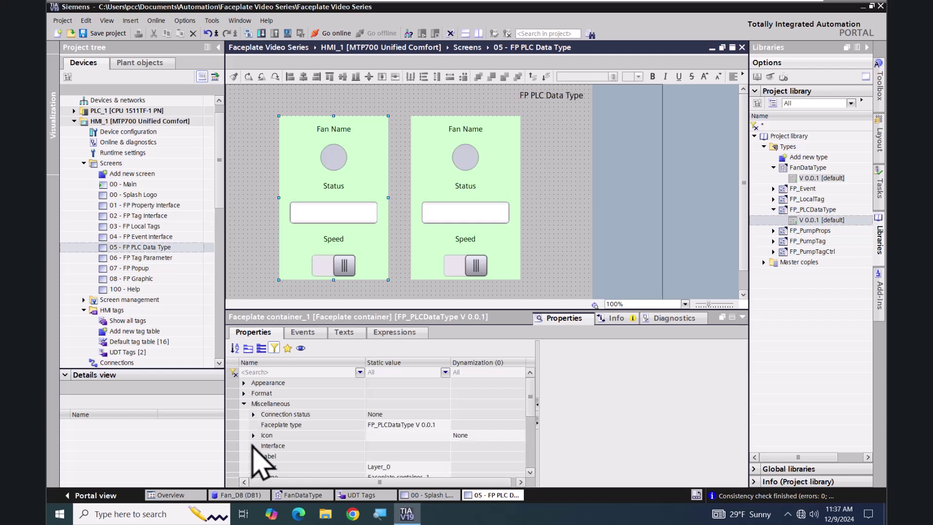
pyautogui.click(253, 446)
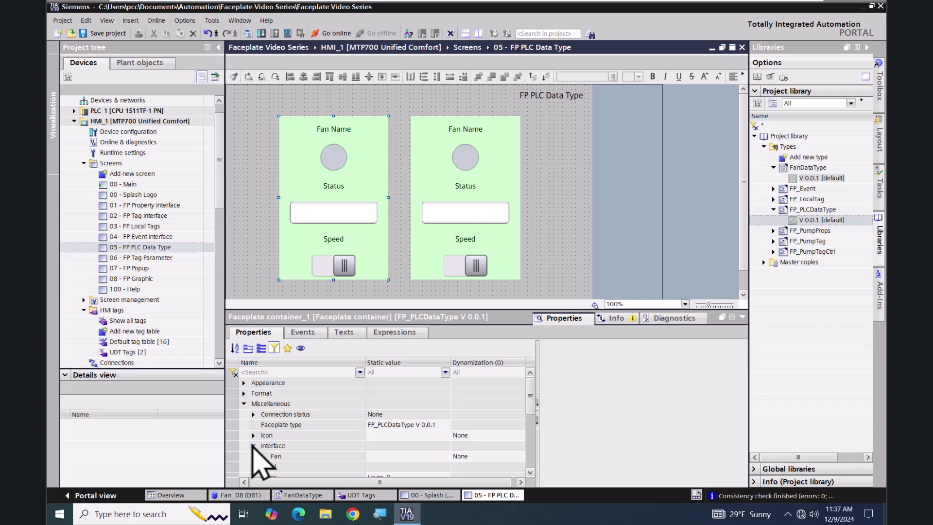
pyautogui.click(415, 457)
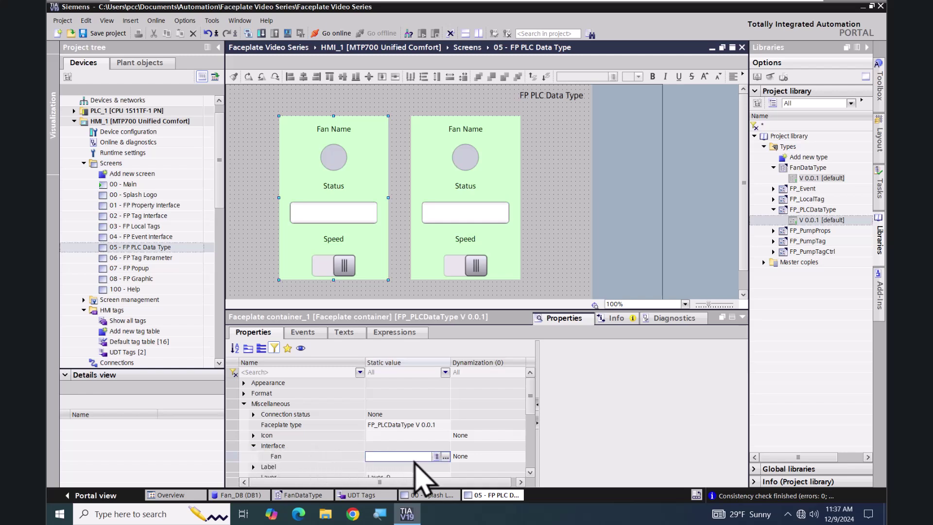
pyautogui.click(445, 456)
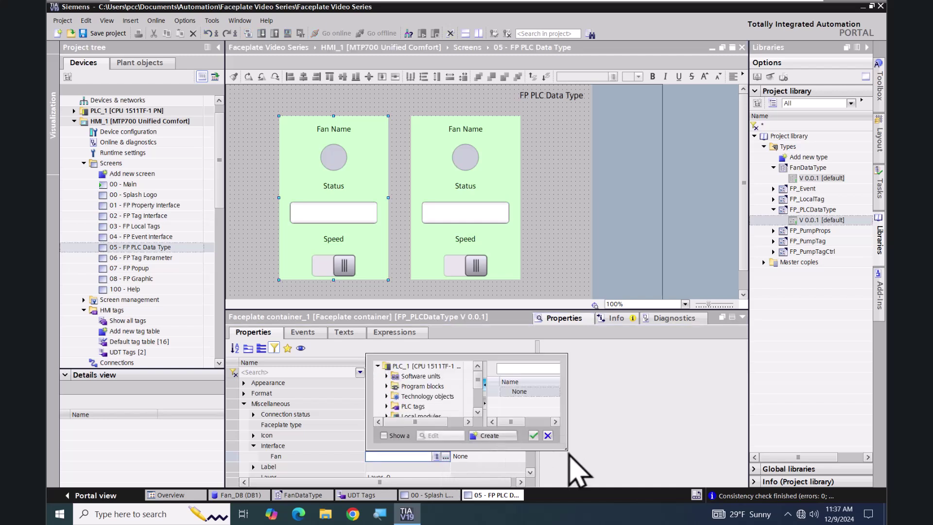
pyautogui.moveTo(563, 453); pyautogui.dragTo(641, 481)
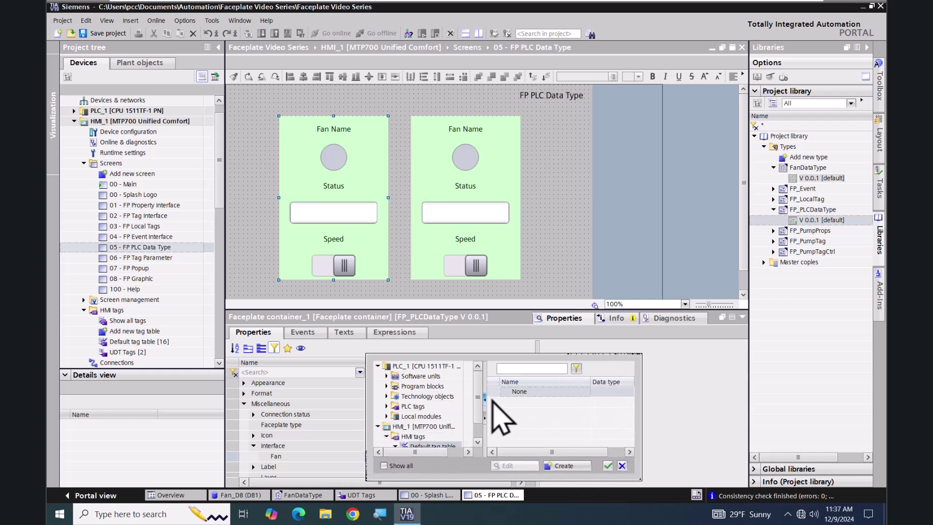
pyautogui.scroll(-1, 480, 409)
pyautogui.scroll(-1, 481, 408)
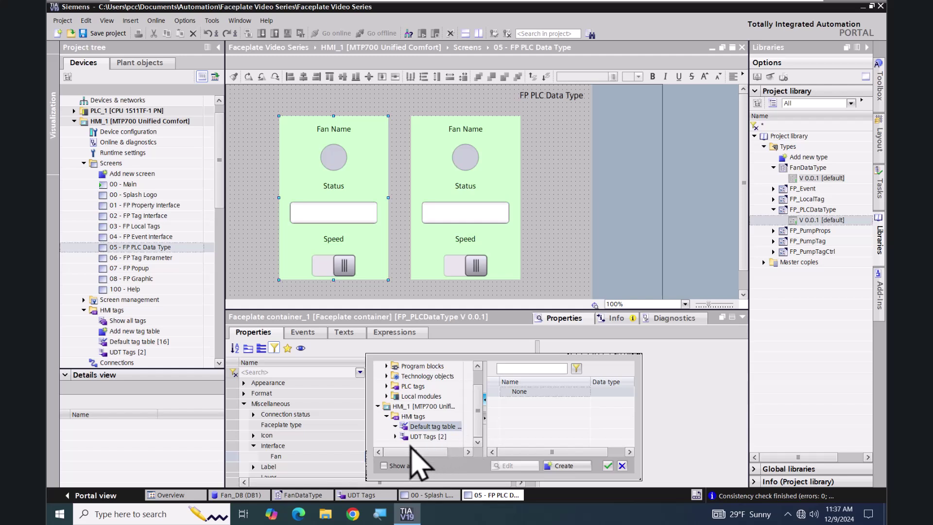
pyautogui.click(412, 438)
pyautogui.click(501, 402)
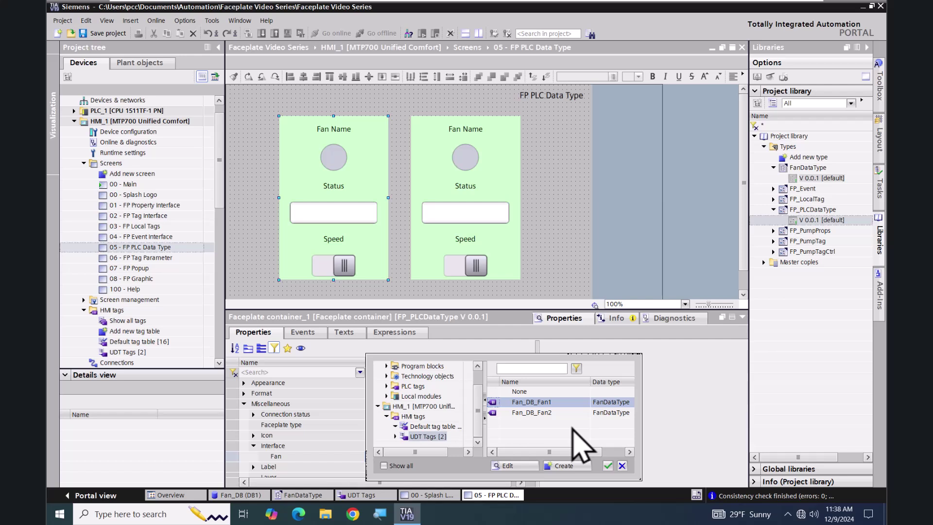
pyautogui.click(608, 466)
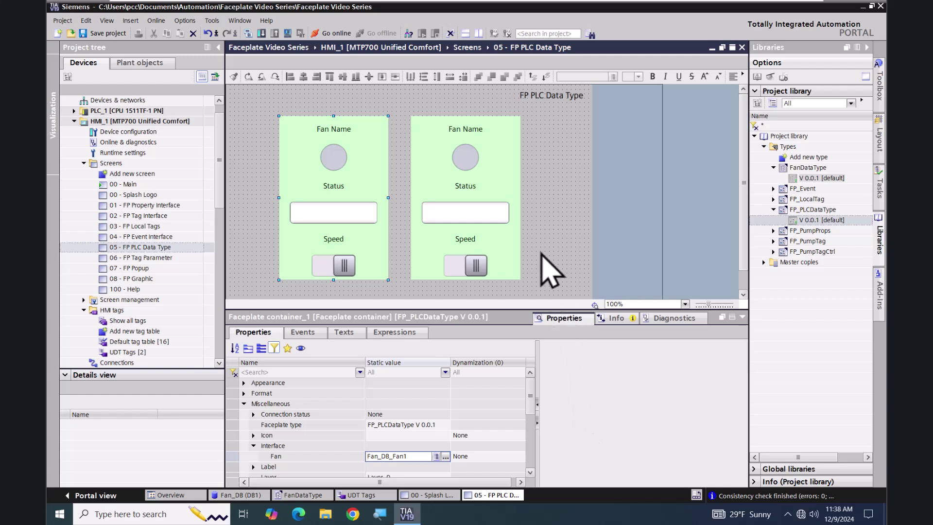
# Select the second faceplate container for configuring its Fan interface
pyautogui.click(465, 180)
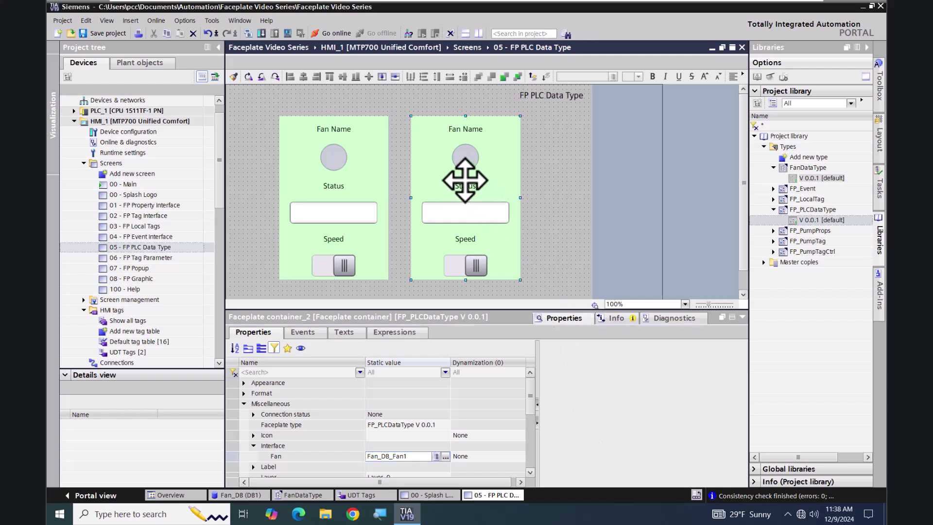